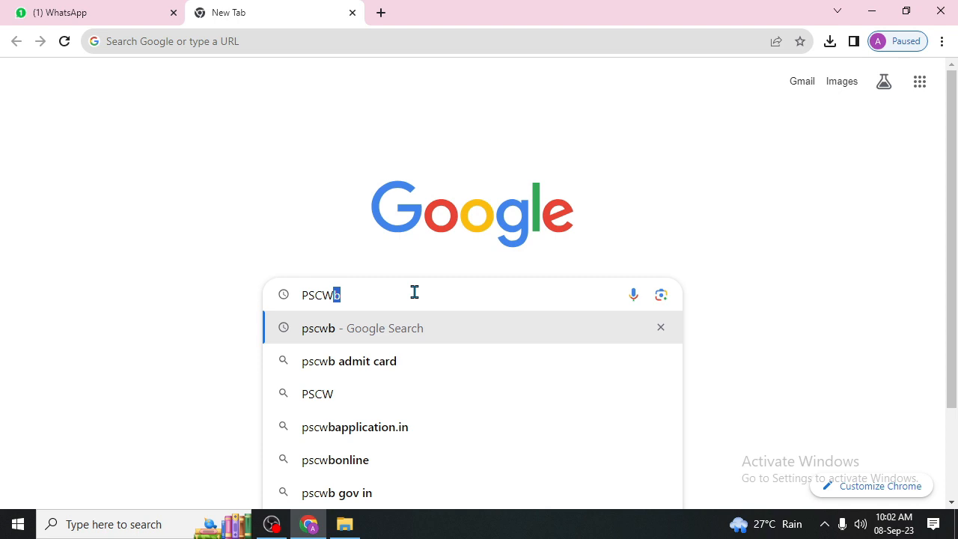
# Search Google for PSCWB and open the Public Service Commission, West Bengal website
pyautogui.write('B')
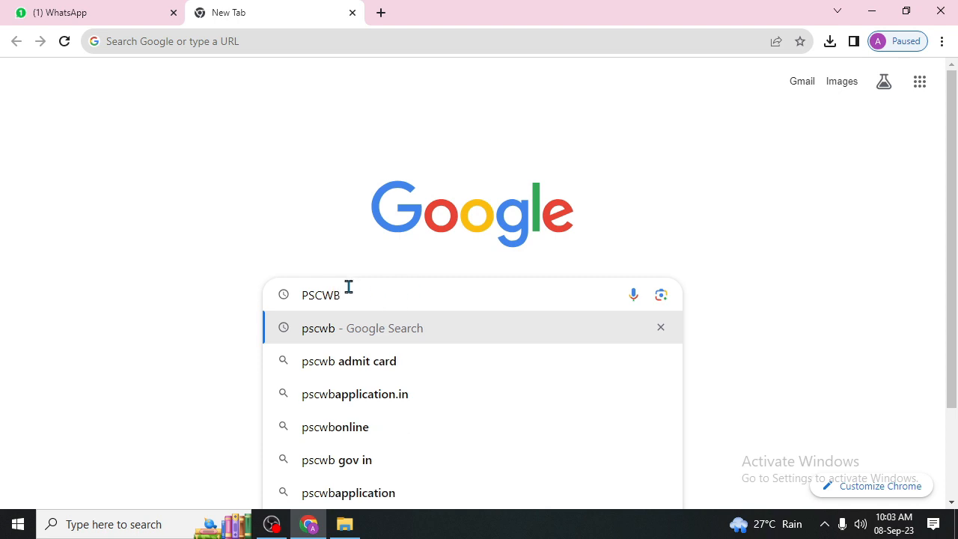
pyautogui.press('Return')
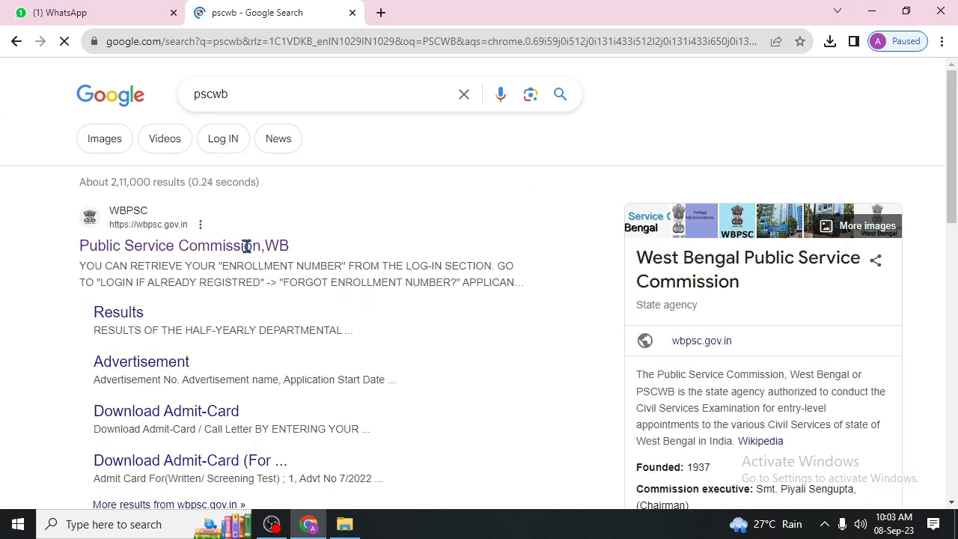
pyautogui.click(244, 248)
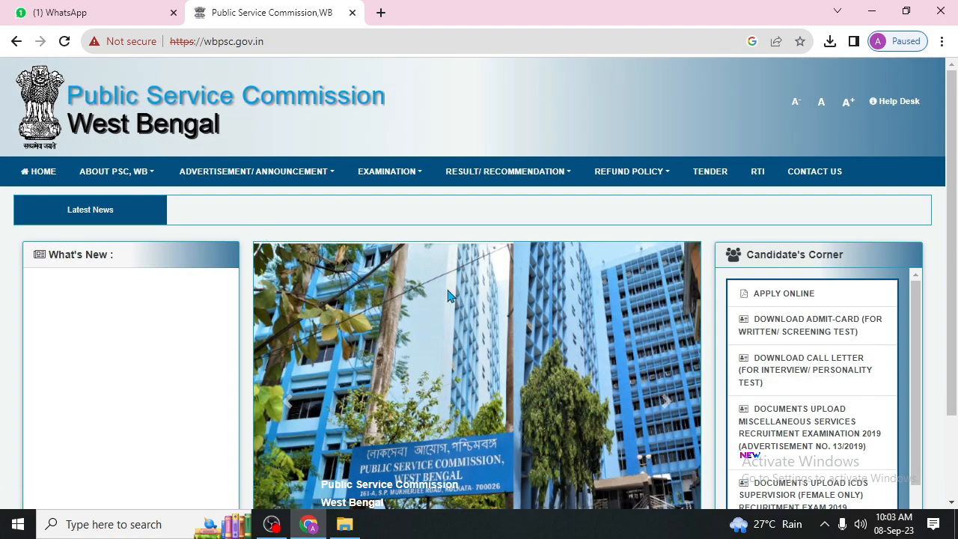
# Open Apply Online from the Candidate's Corner list
pyautogui.scroll(-1, 432, 232)
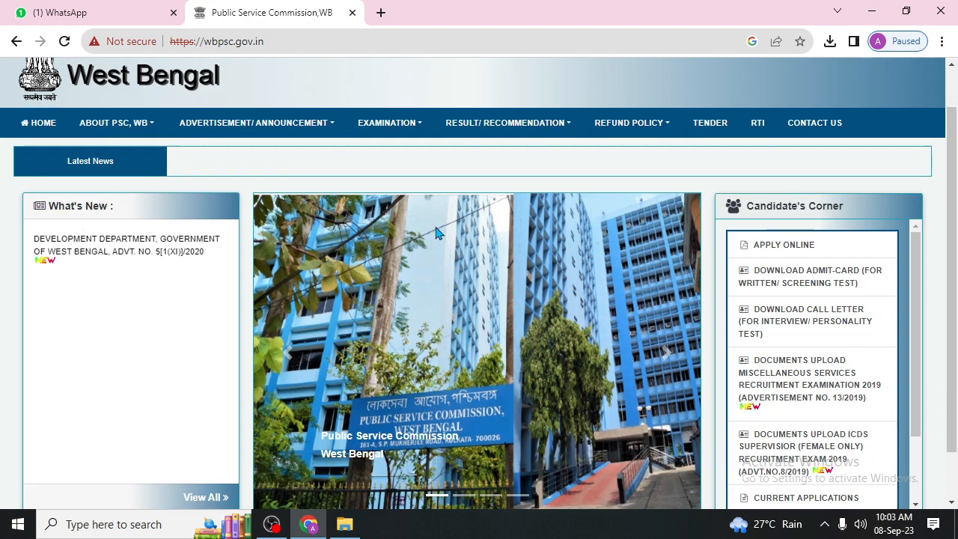
pyautogui.scroll(1, 524, 247)
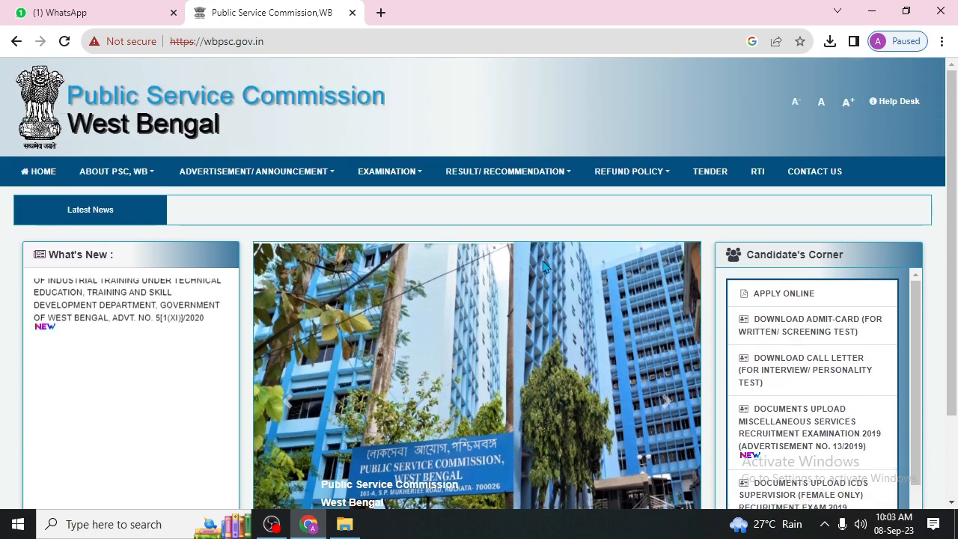
pyautogui.click(766, 298)
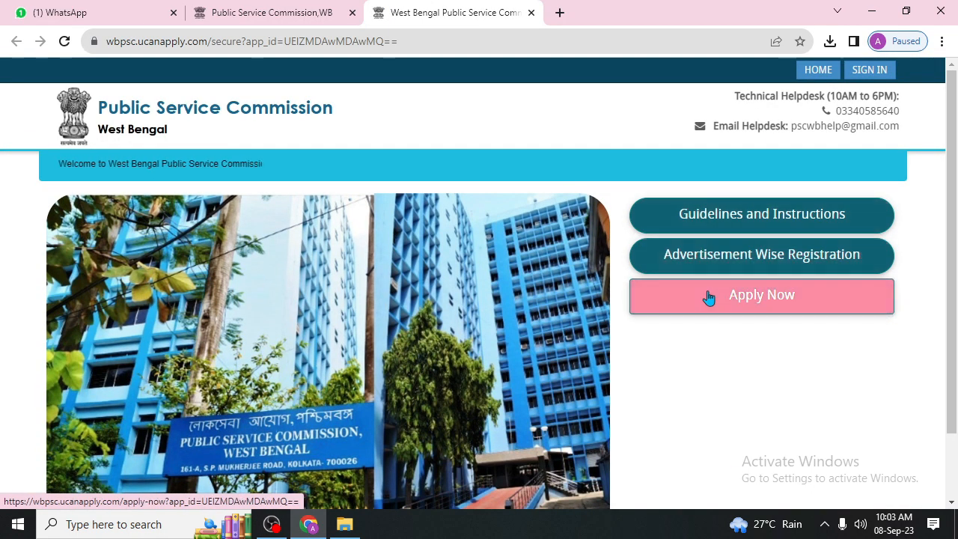
# Go to Apply Now and start the application for notification 04/2023, the Sub-Inspector Food & Supplies examination
pyautogui.scroll(-1, 707, 297)
pyautogui.scroll(2, 706, 292)
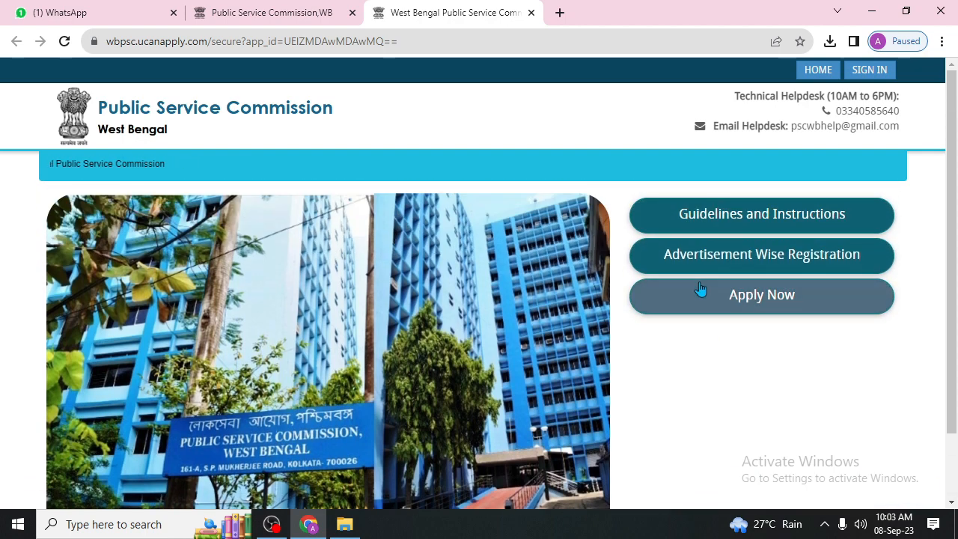
pyautogui.click(753, 297)
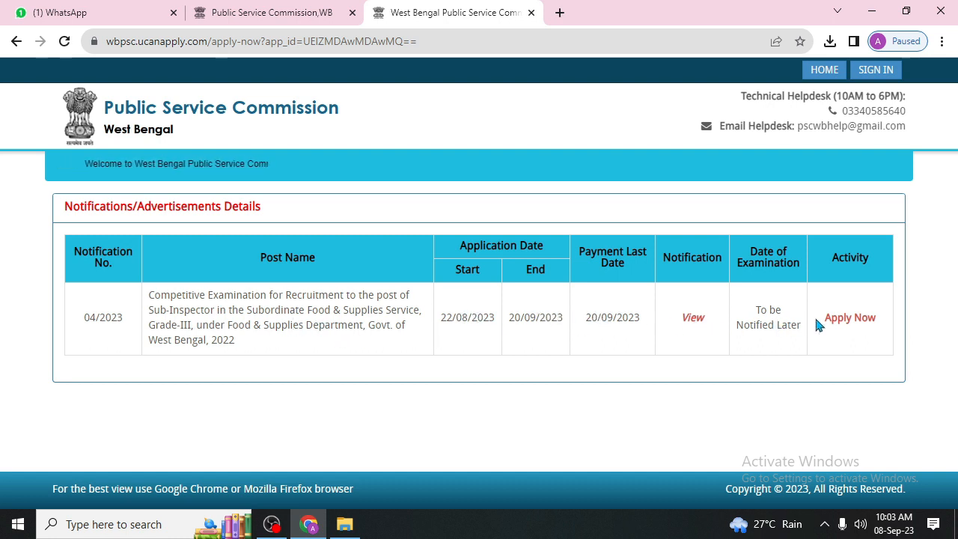
pyautogui.click(853, 318)
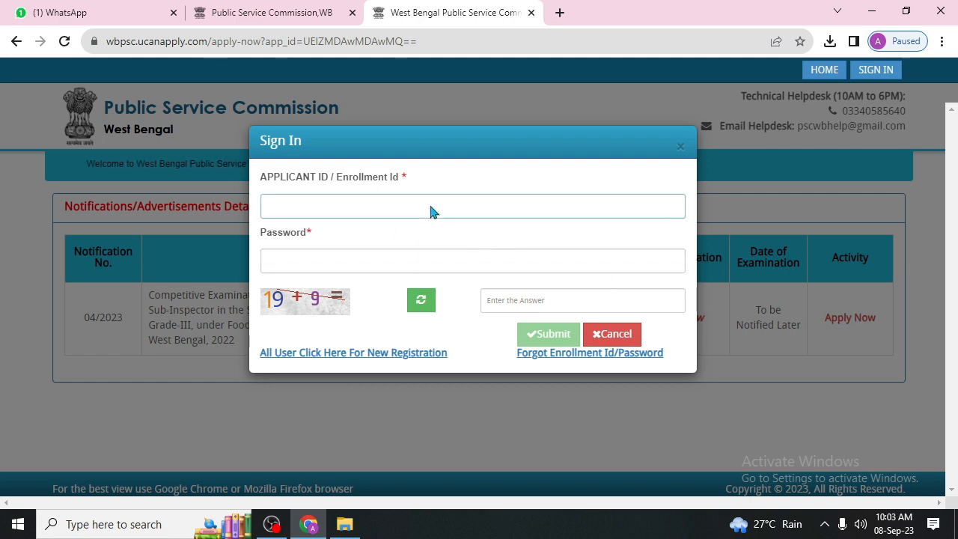
# Start a new registration and choose the Sub-Inspector, Food & Supplies Service advertisement for registration
pyautogui.click(391, 352)
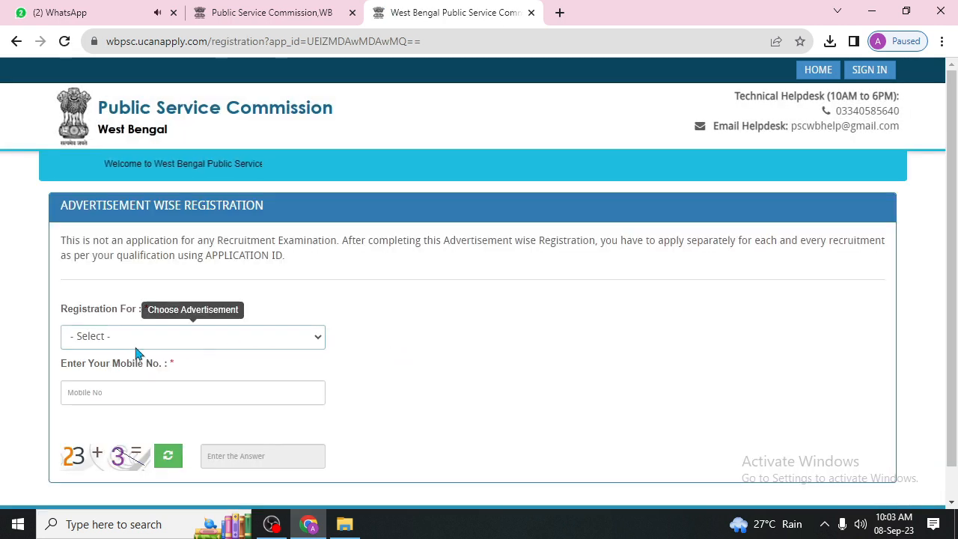
pyautogui.scroll(-1, 327, 288)
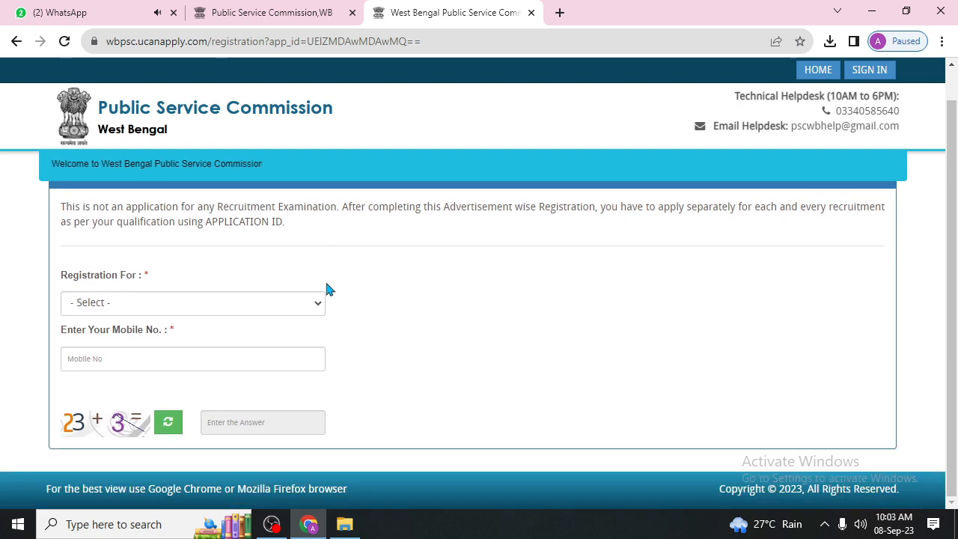
pyautogui.click(288, 303)
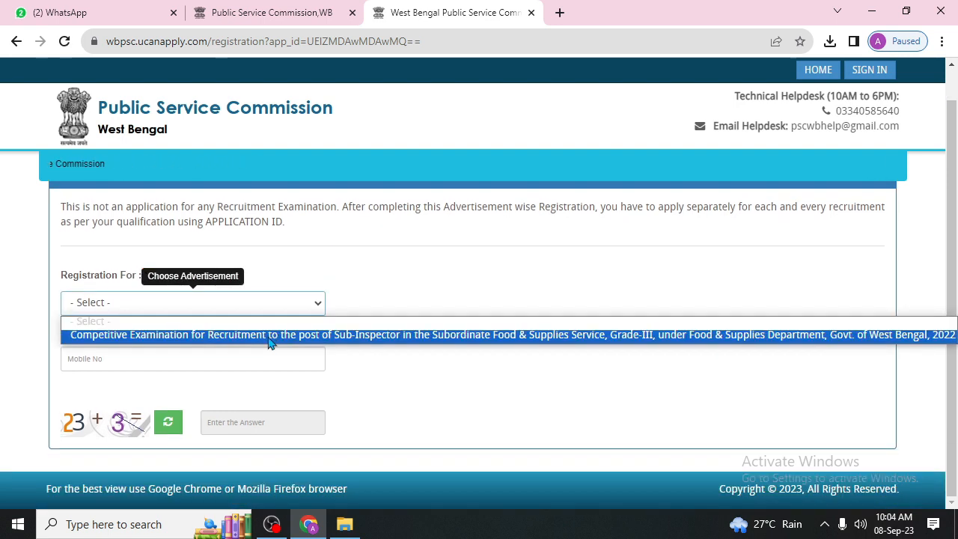
pyautogui.click(501, 340)
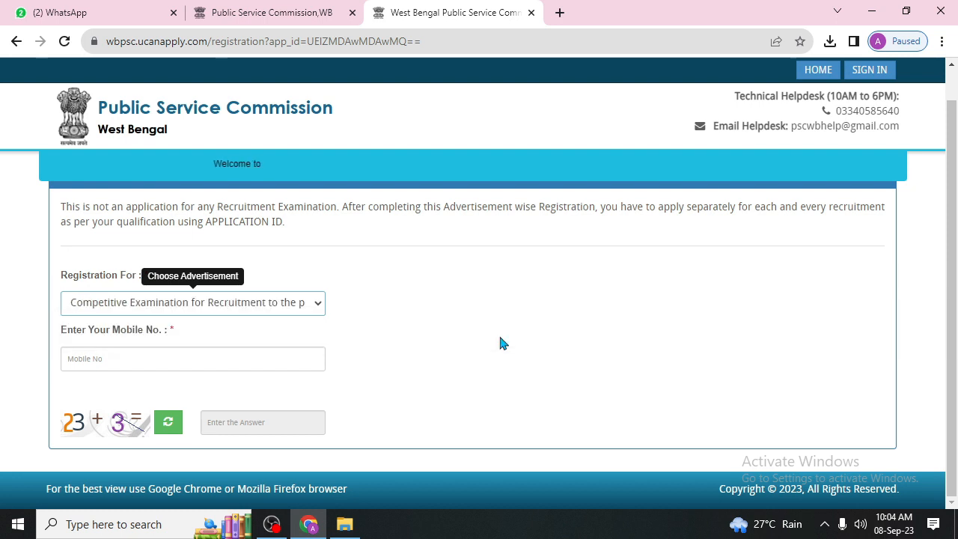
# Enter the applicant's mobile number in the registration form
pyautogui.click(250, 364)
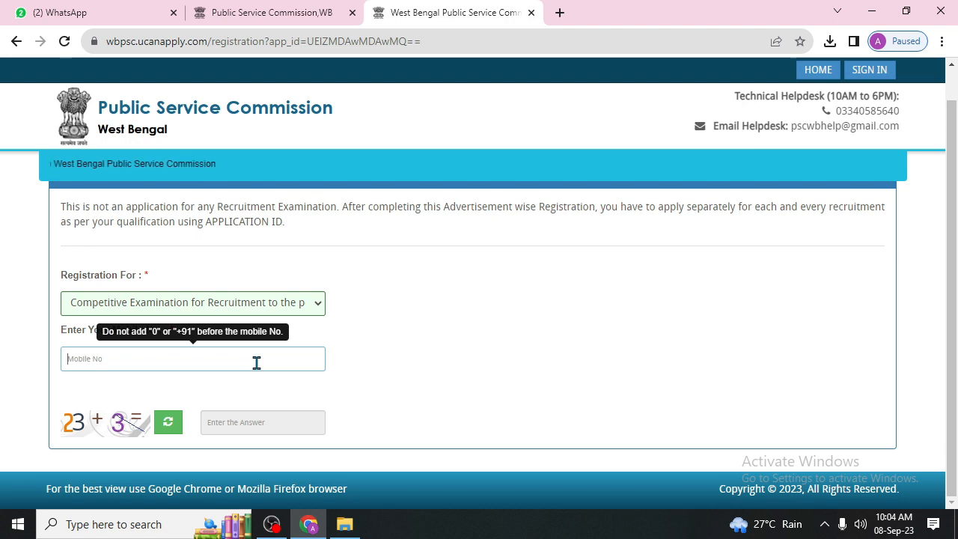
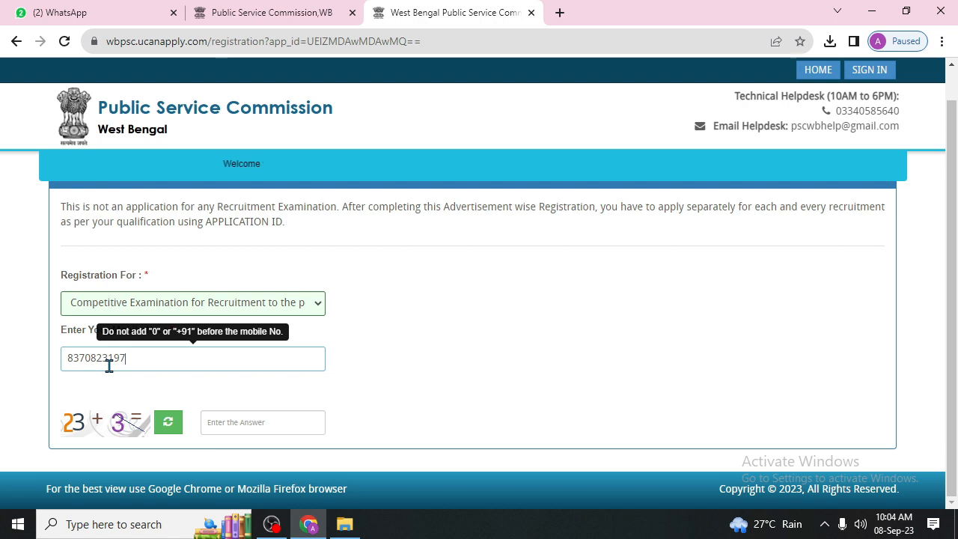
# Answer the captcha with 26 and save and proceed with the registration
pyautogui.click(258, 428)
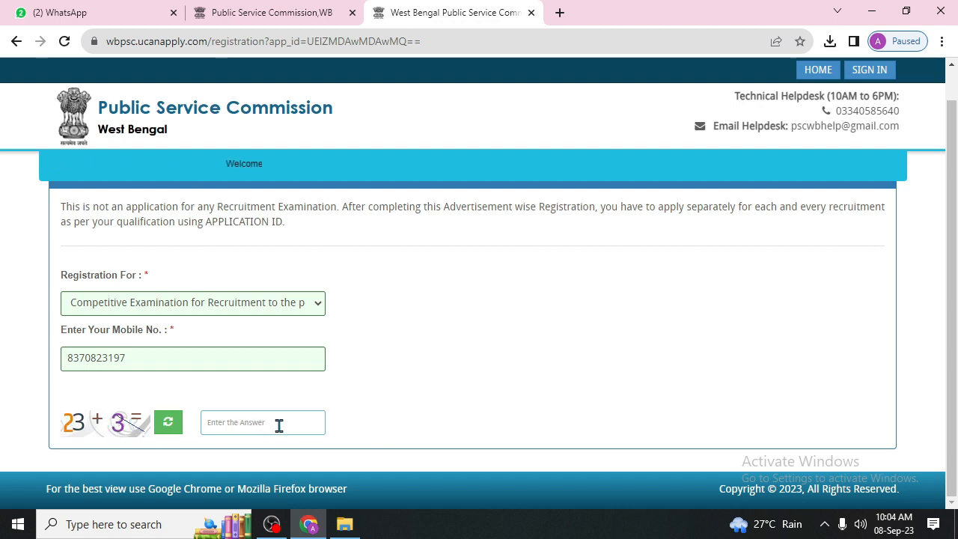
pyautogui.write('26')
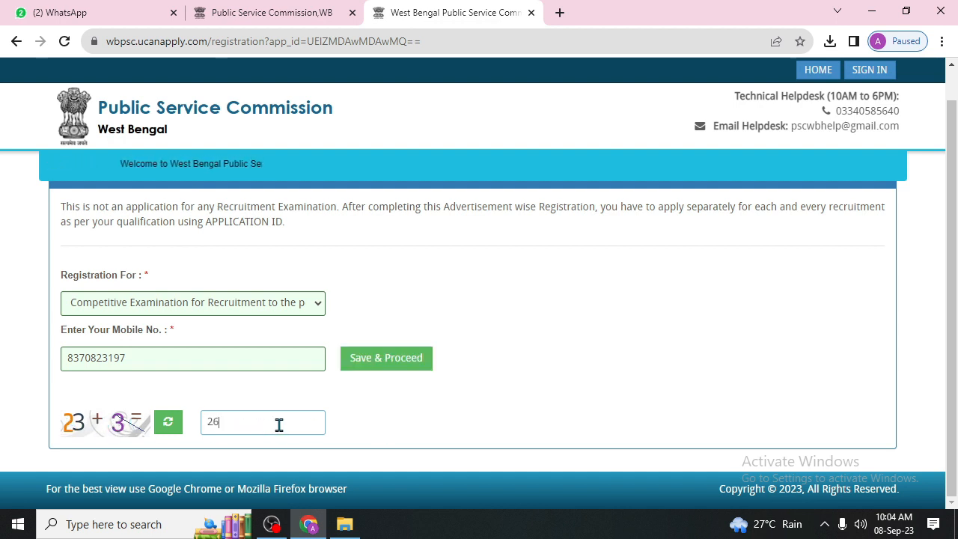
pyautogui.click(389, 359)
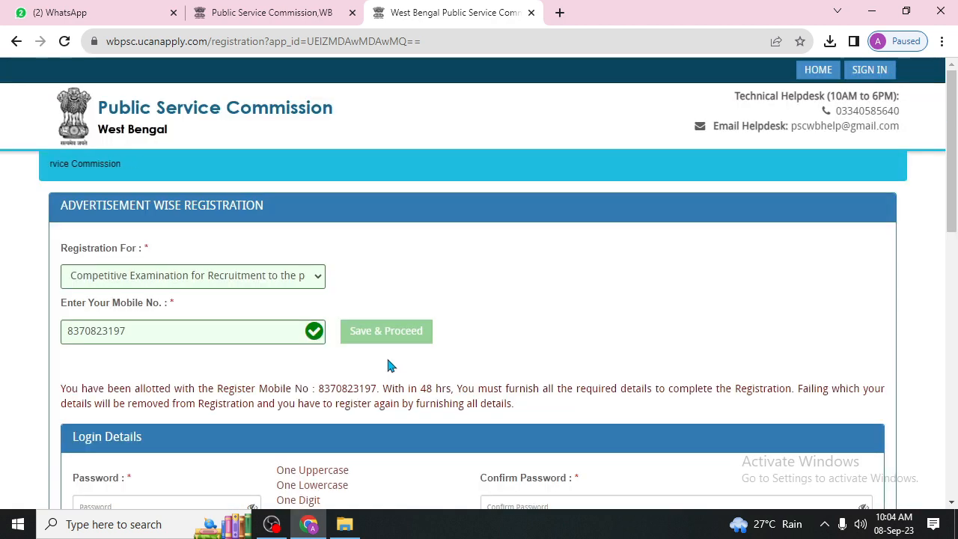
# Enter the account password in the Login Details password field
pyautogui.scroll(-2, 371, 367)
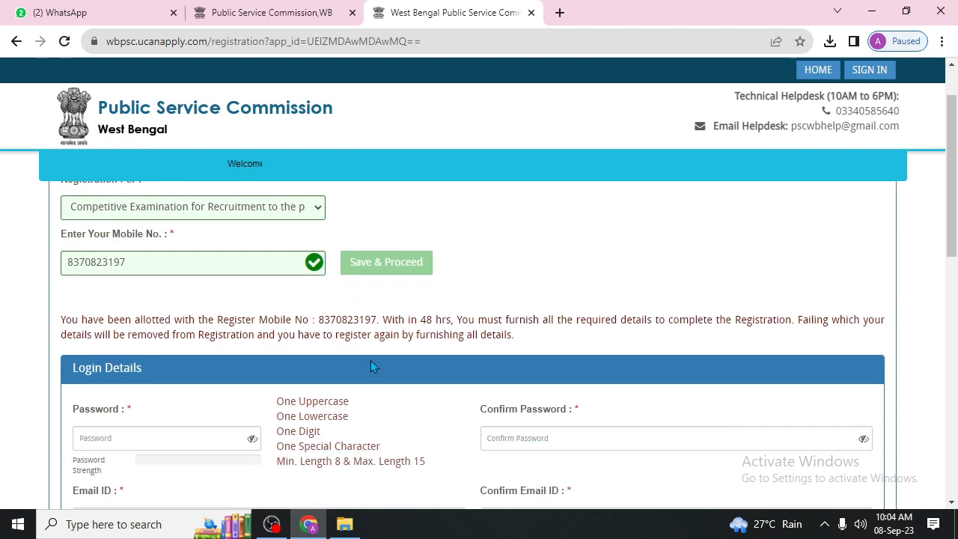
pyautogui.scroll(1, 341, 359)
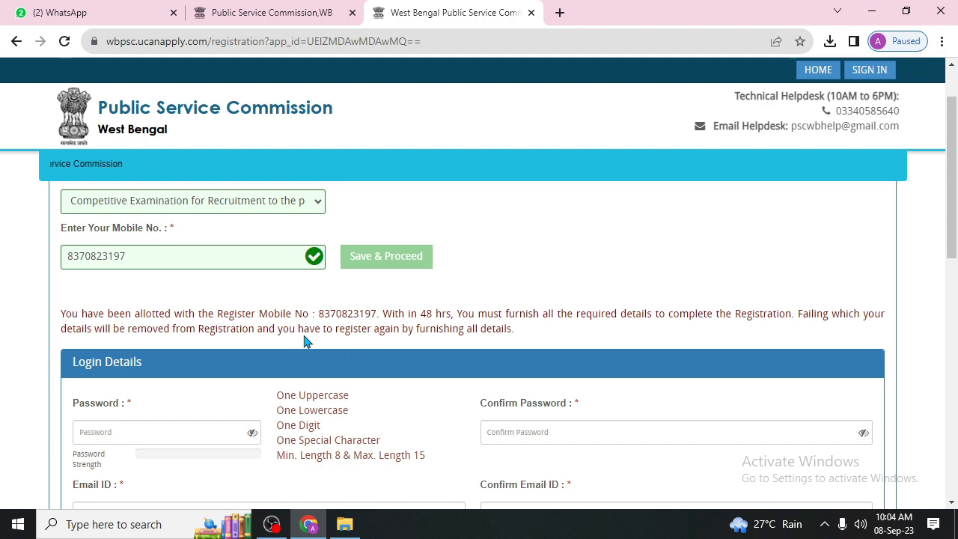
pyautogui.scroll(-1, 315, 342)
pyautogui.scroll(-2, 314, 337)
pyautogui.scroll(1, 324, 331)
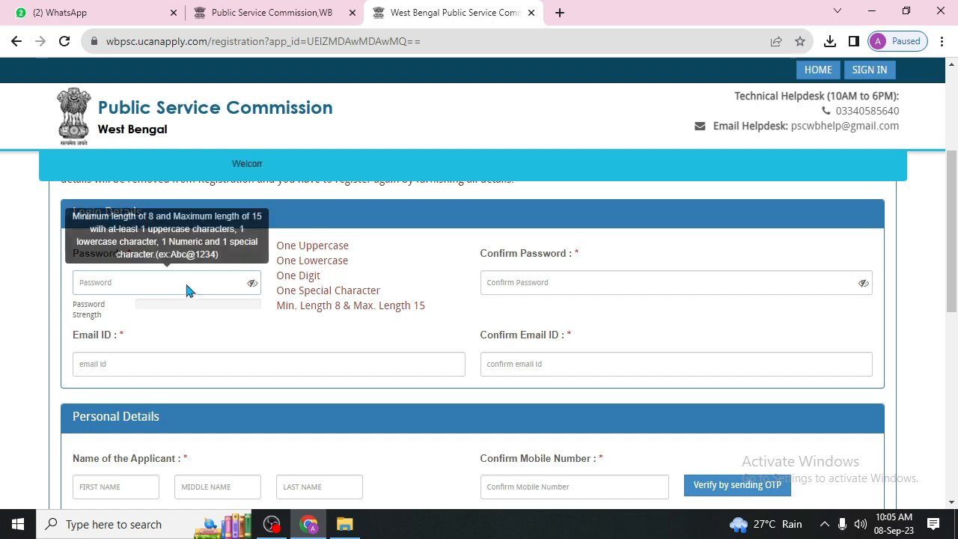
pyautogui.click(162, 282)
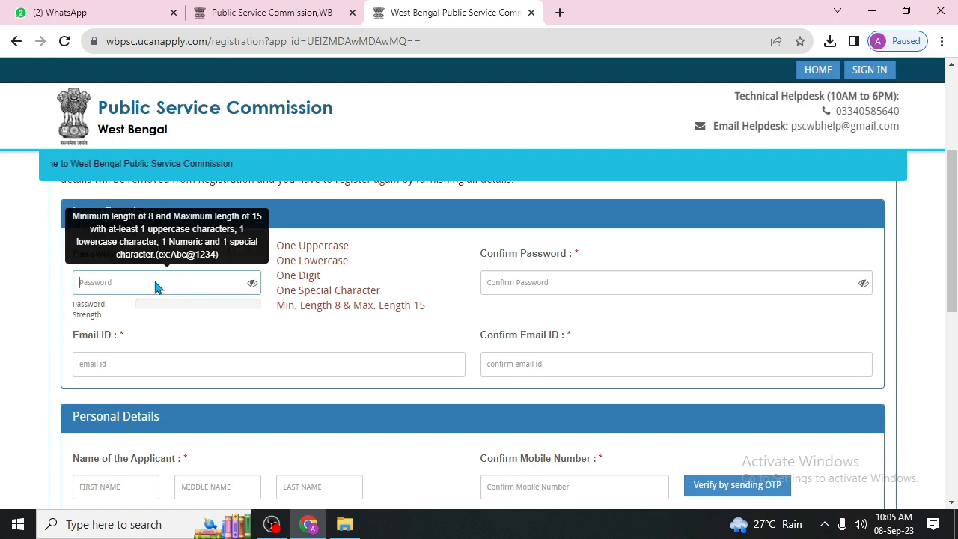
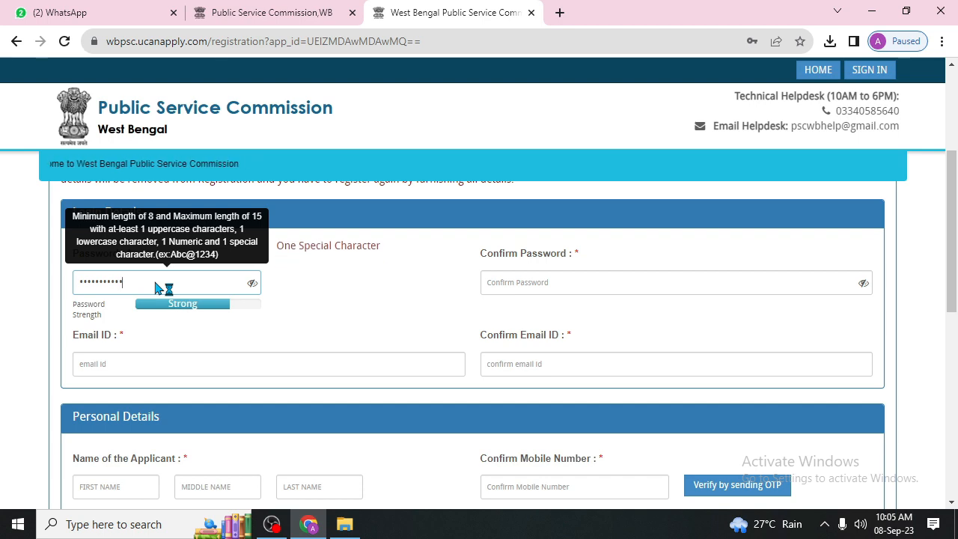
# Dismiss the warning from the Confirm Password field and show the entered password in plain text
pyautogui.click(537, 282)
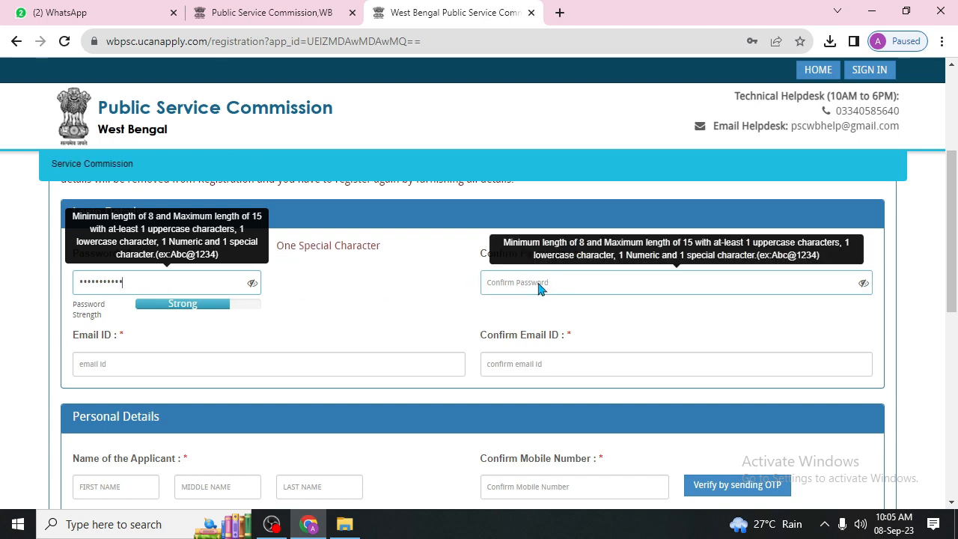
pyautogui.click(537, 285)
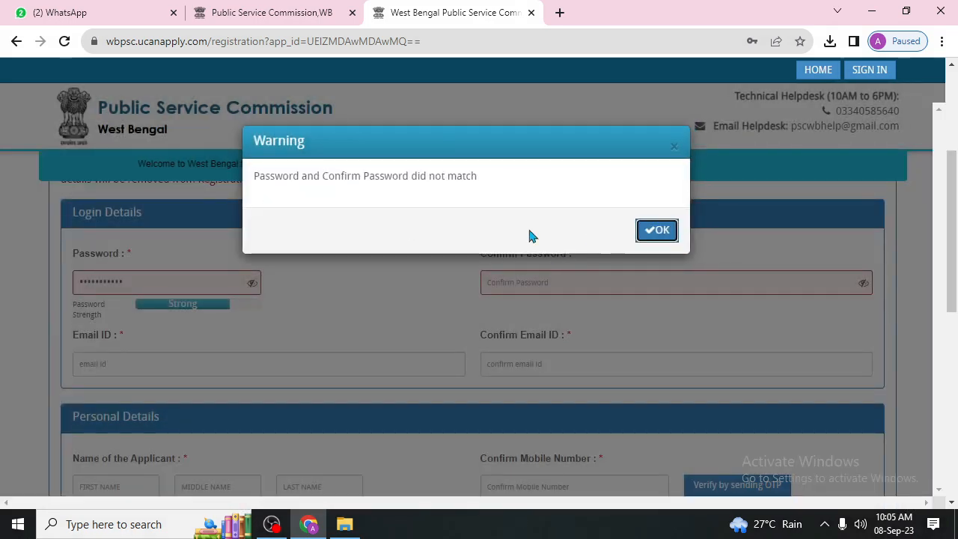
pyautogui.click(661, 232)
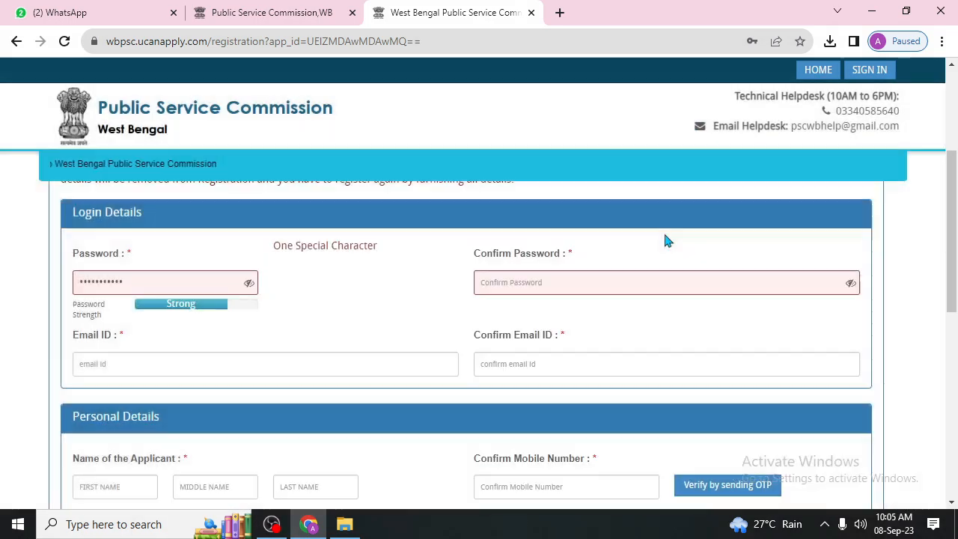
pyautogui.click(249, 284)
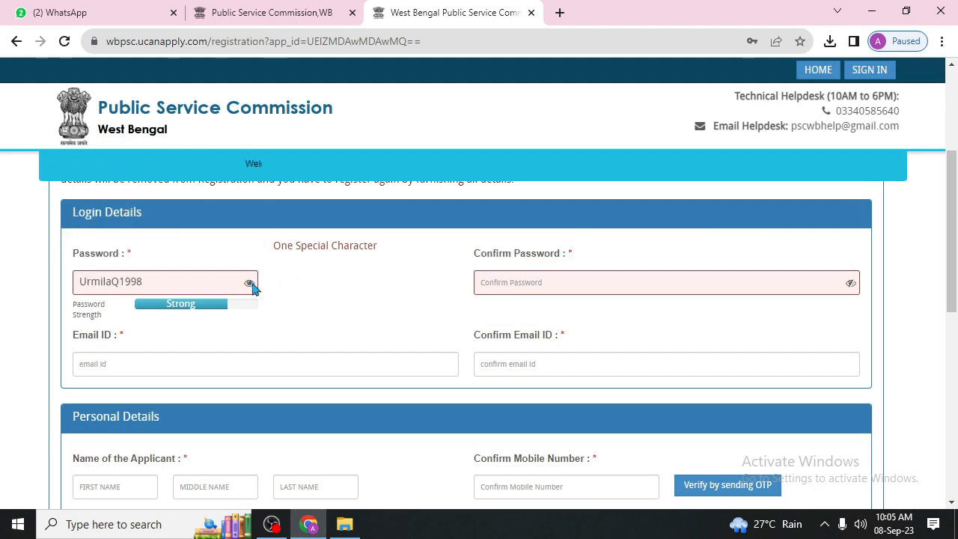
# Add a special character to the account password and re-enter the password in the Confirm Password field
pyautogui.click(119, 284)
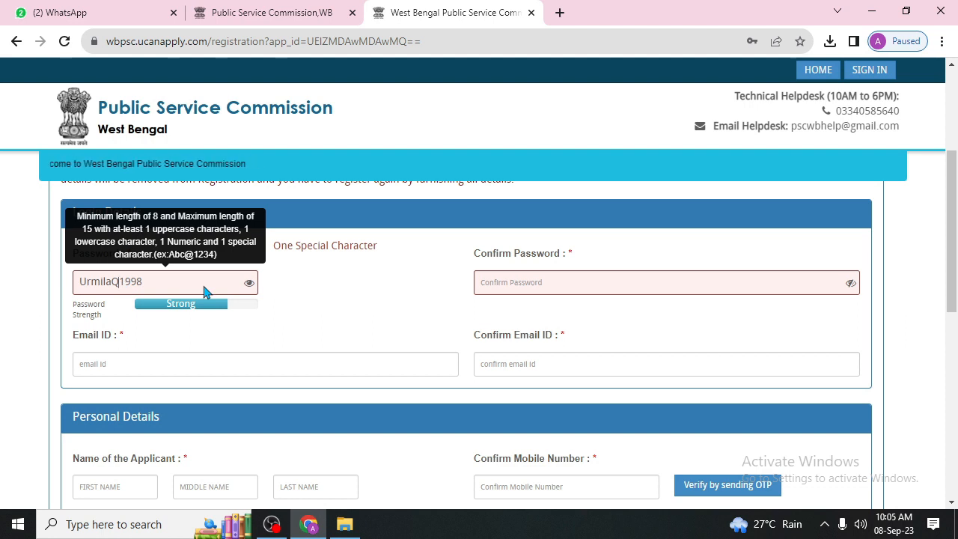
pyautogui.press('BackSpace')
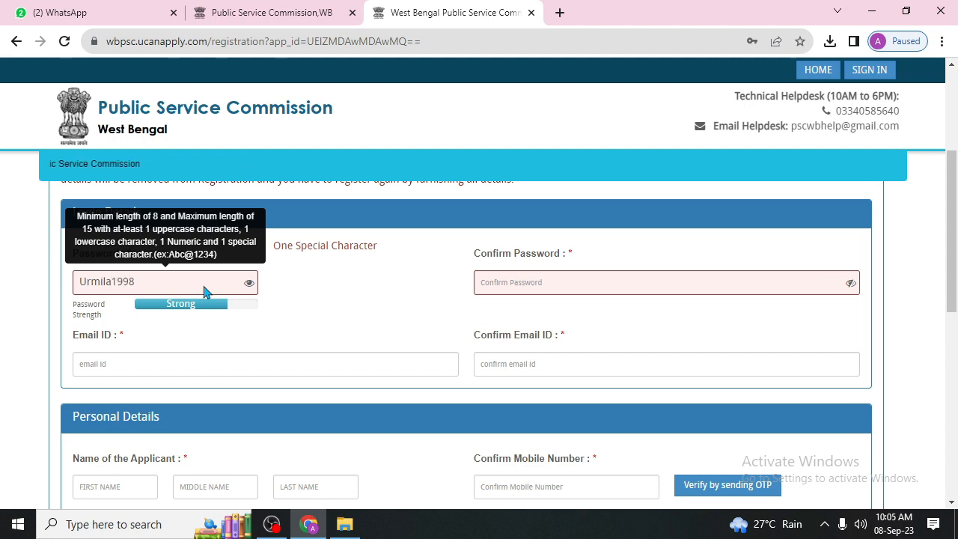
pyautogui.write('@')
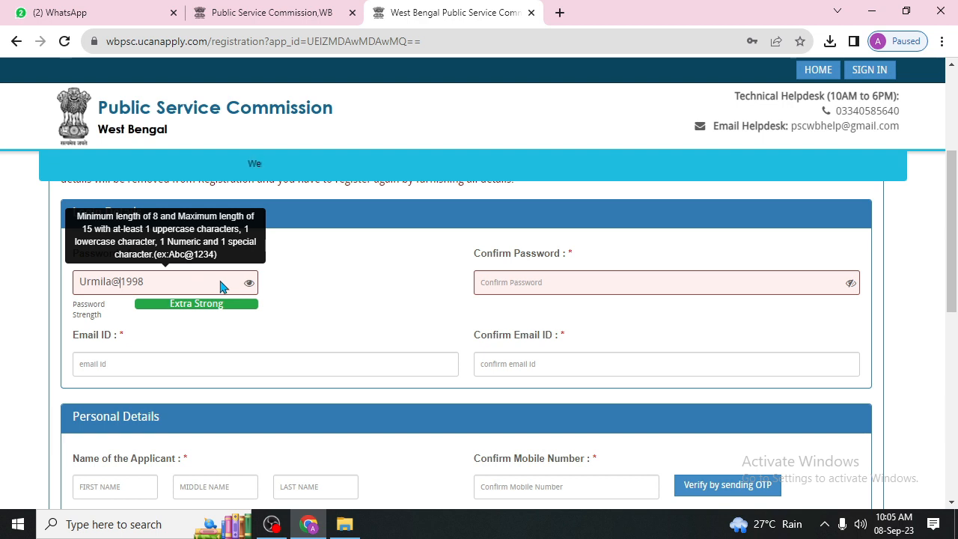
pyautogui.click(583, 284)
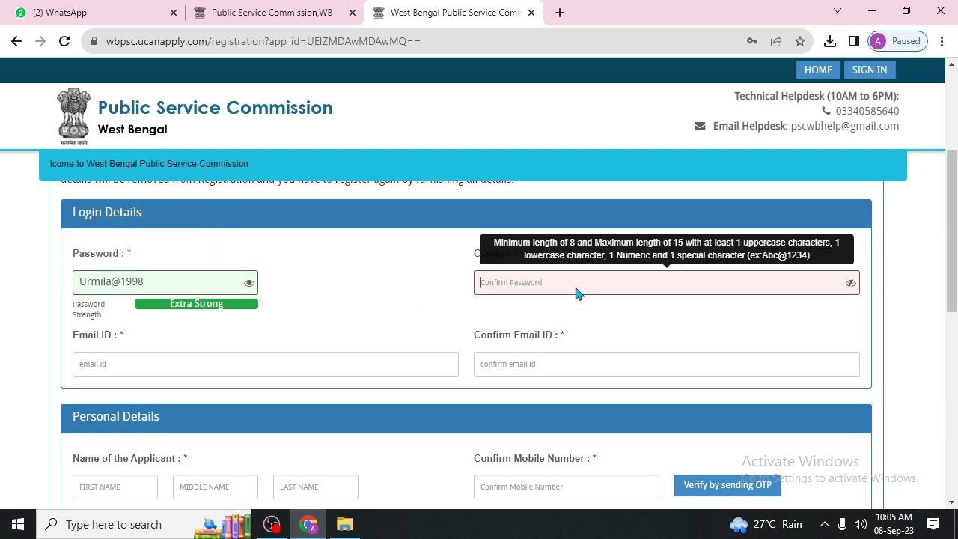
pyautogui.write('U')
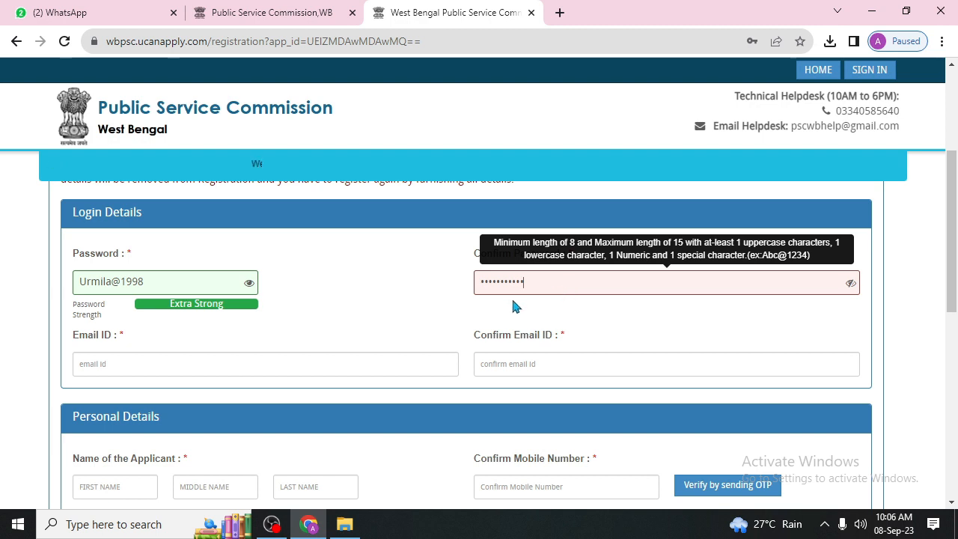
# Enter the applicant's e-mail address in the Email ID field
pyautogui.click(380, 332)
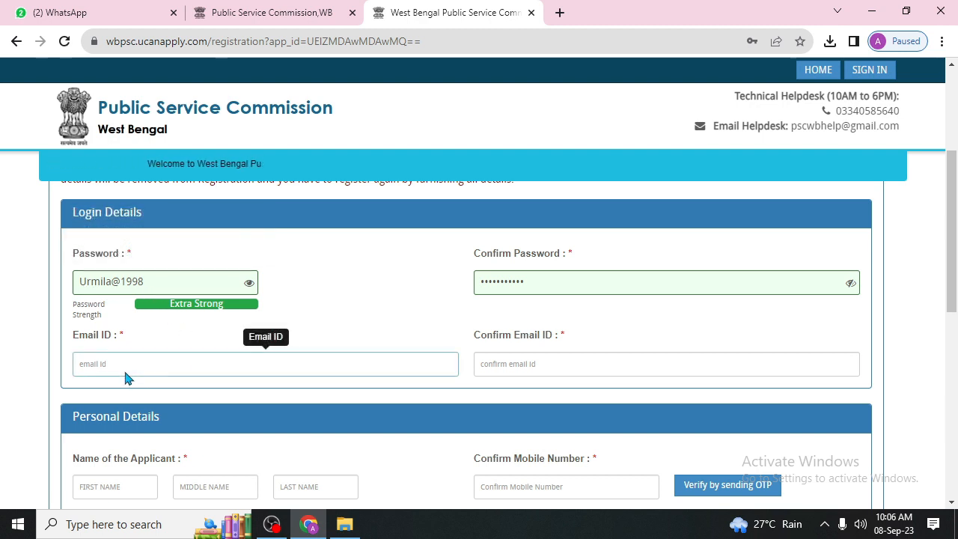
pyautogui.click(155, 365)
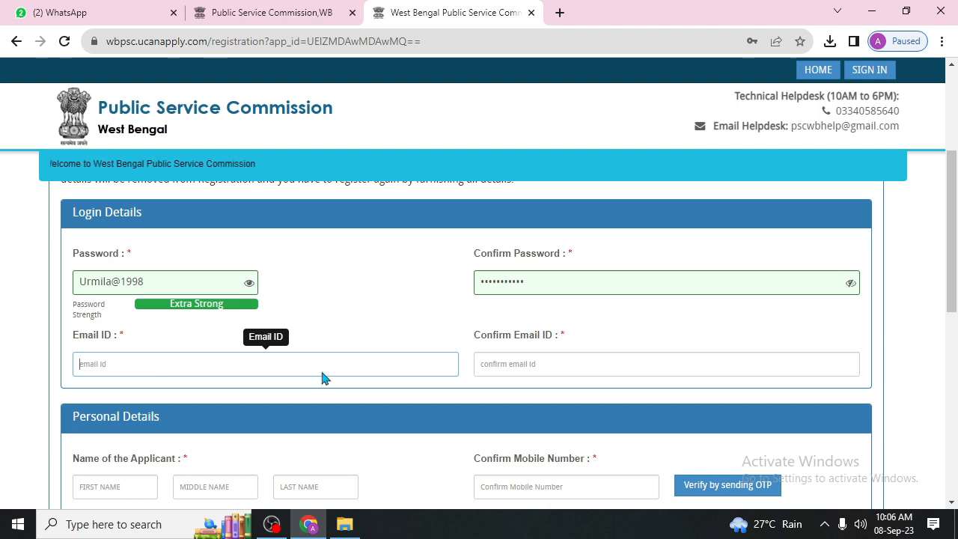
pyautogui.write('ue')
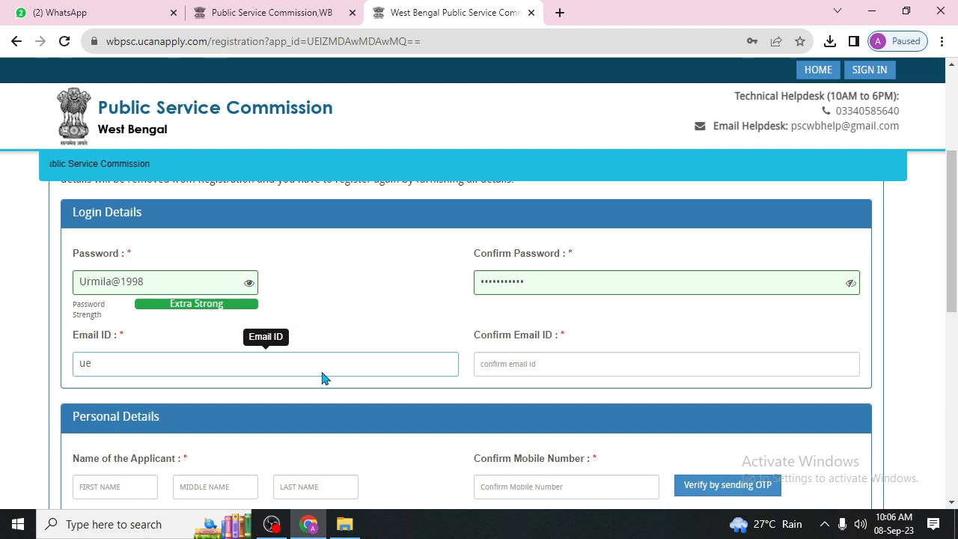
pyautogui.press('BackSpace')
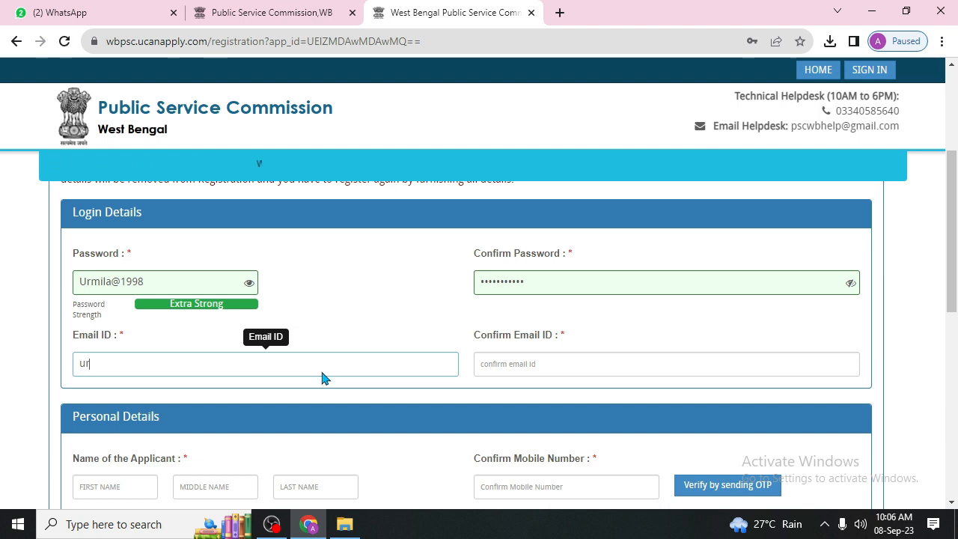
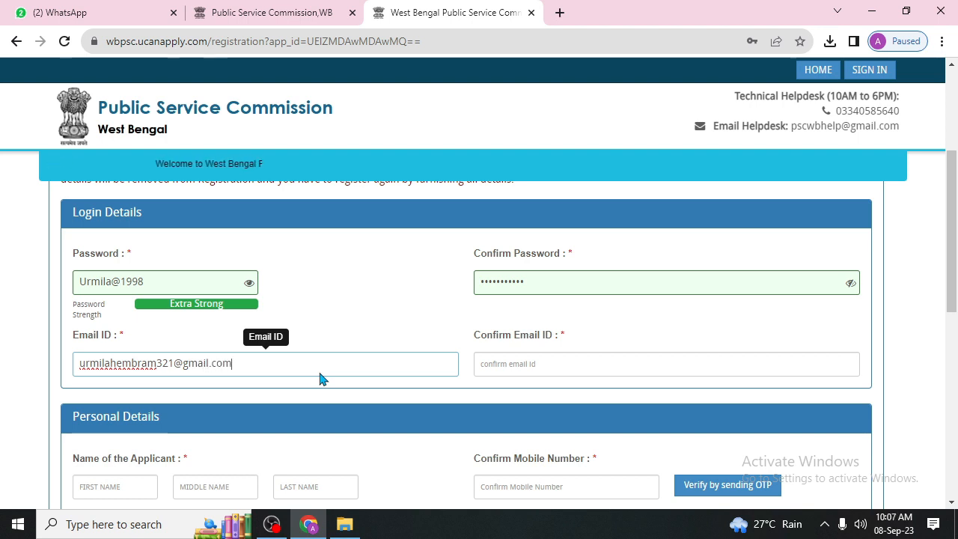
# Re-enter the applicant's e-mail address in the Confirm Email ID field
pyautogui.click(510, 363)
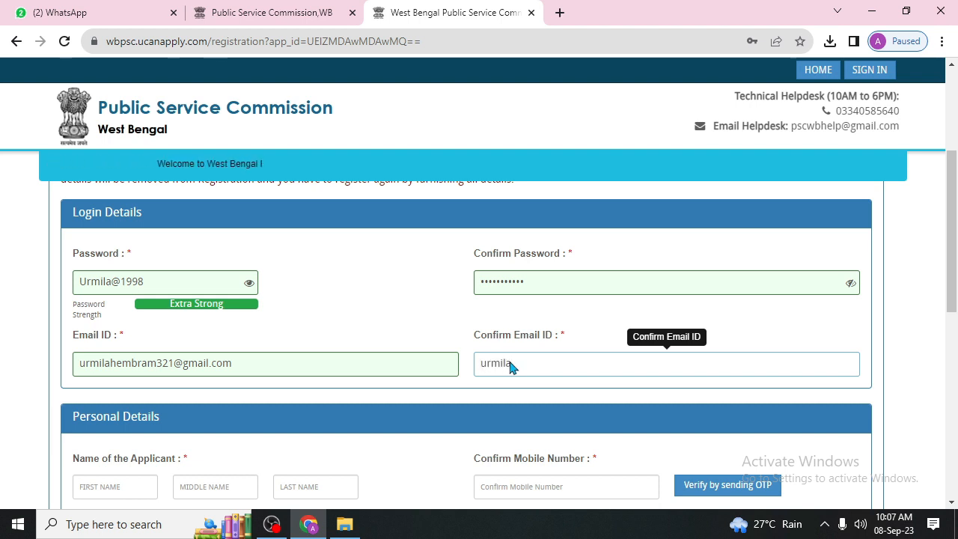
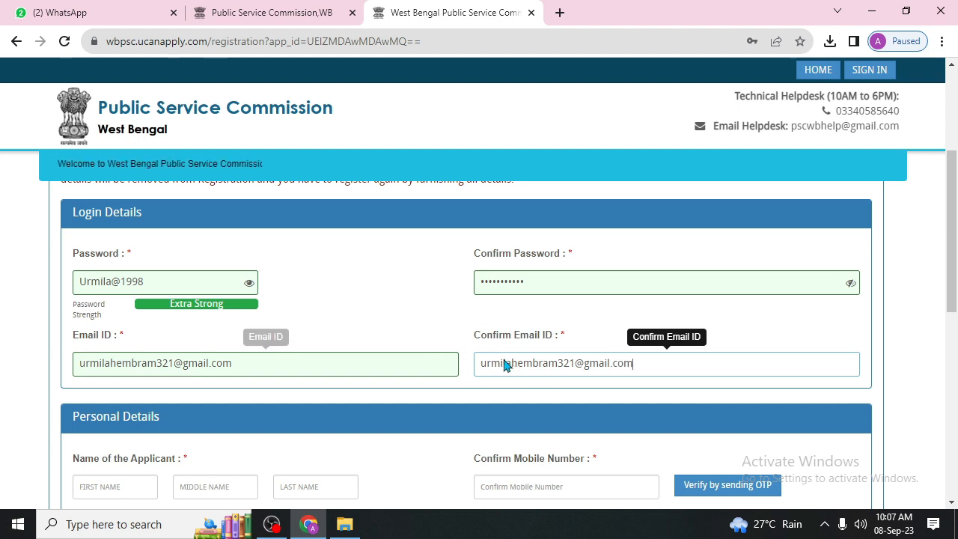
pyautogui.click(594, 321)
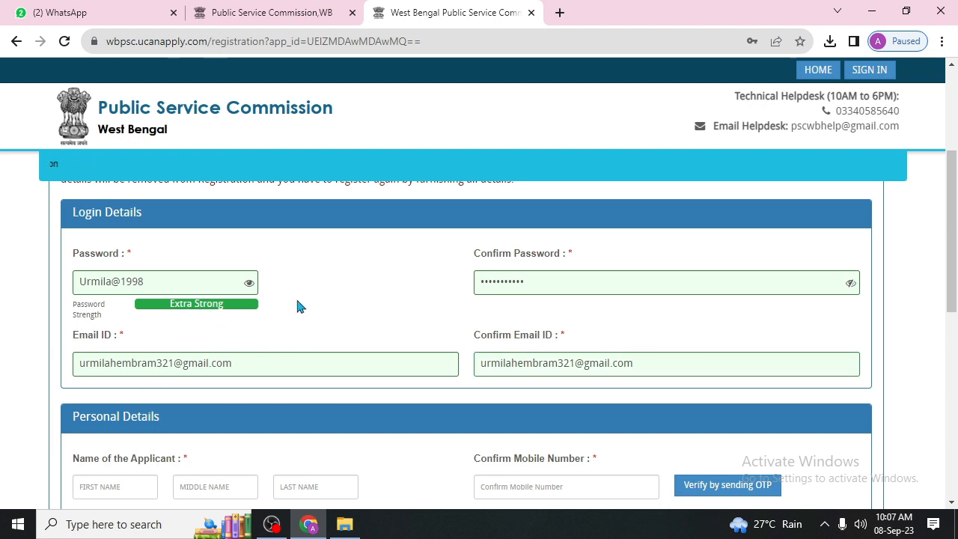
# Enter the applicant's first name in the Personal Details section
pyautogui.scroll(-2, 333, 330)
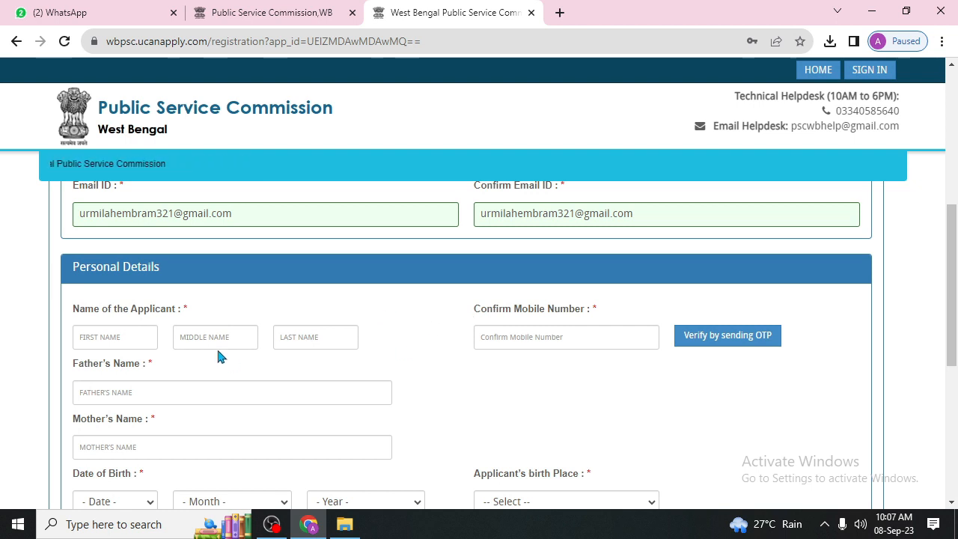
pyautogui.click(189, 344)
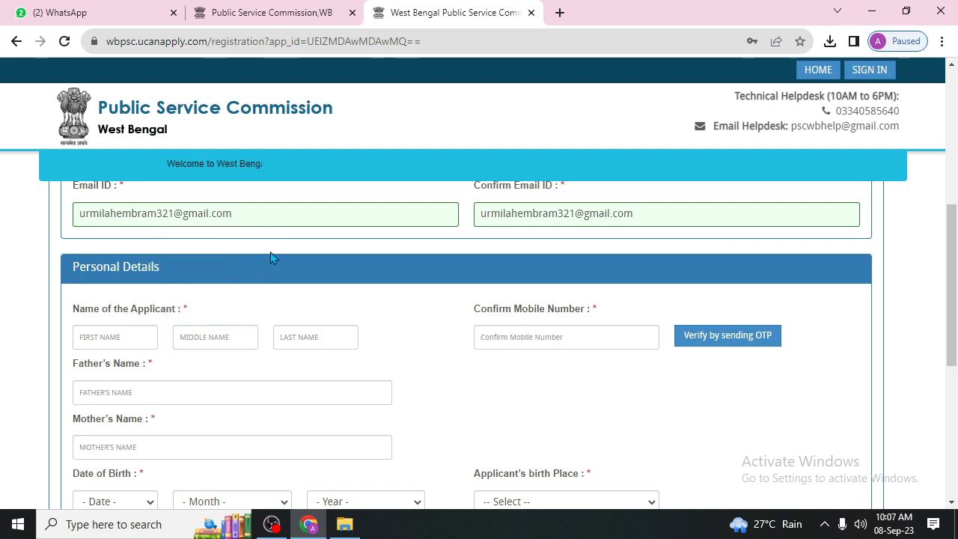
pyautogui.click(110, 339)
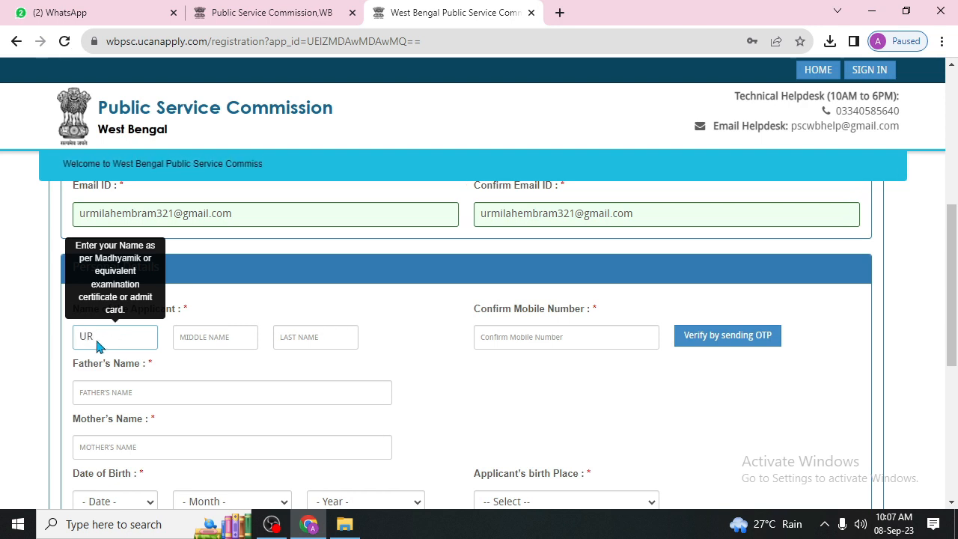
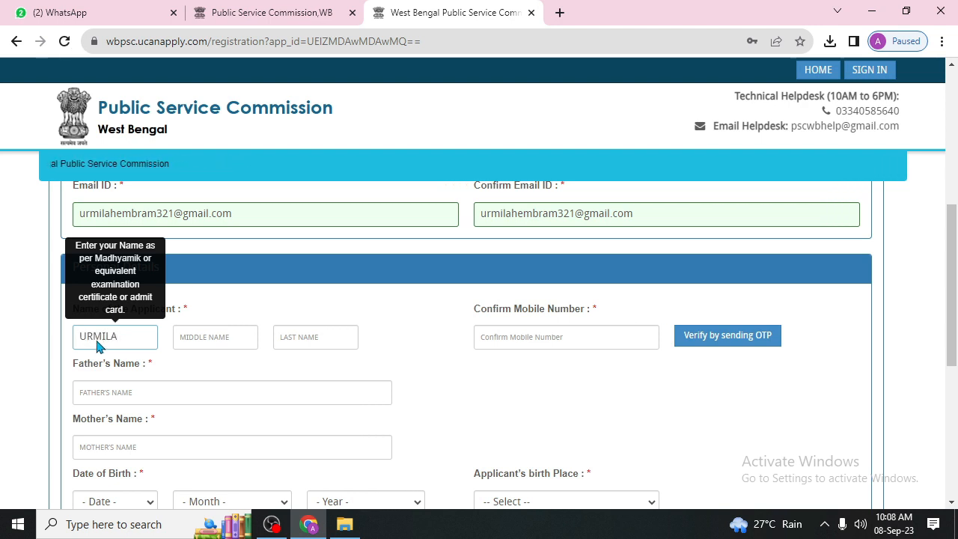
# Enter the applicant's last name in the Name of the Applicant fields
pyautogui.click(288, 338)
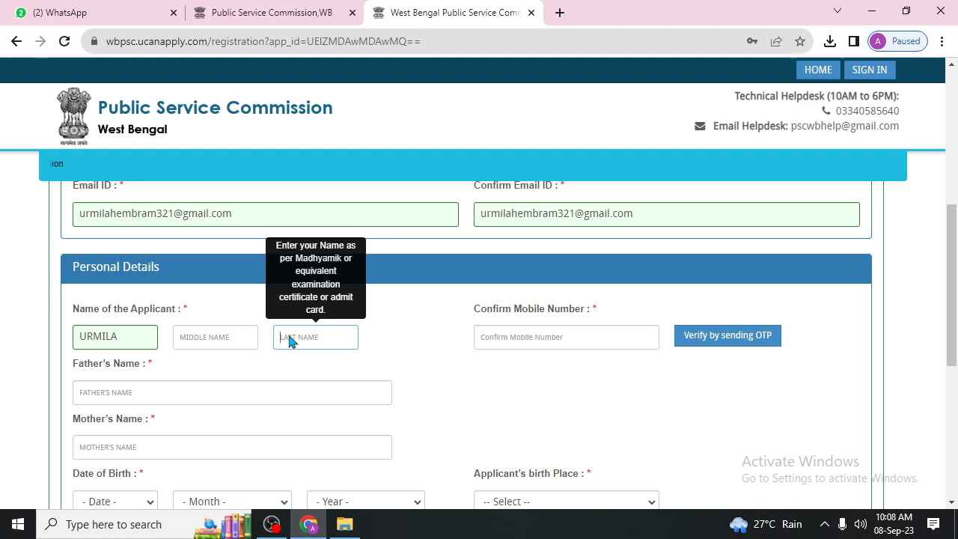
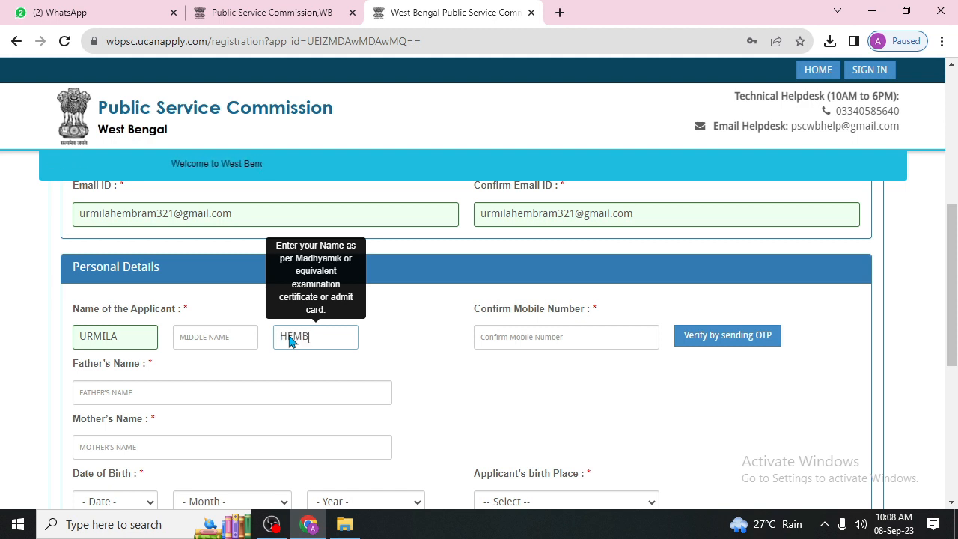
# Enter the applicant's mobile number in the Confirm Mobile Number field
pyautogui.click(540, 339)
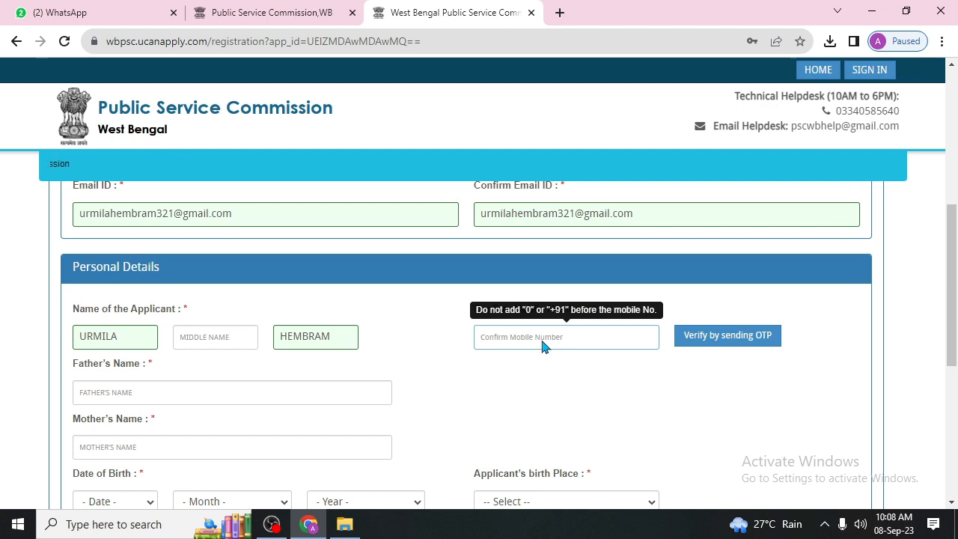
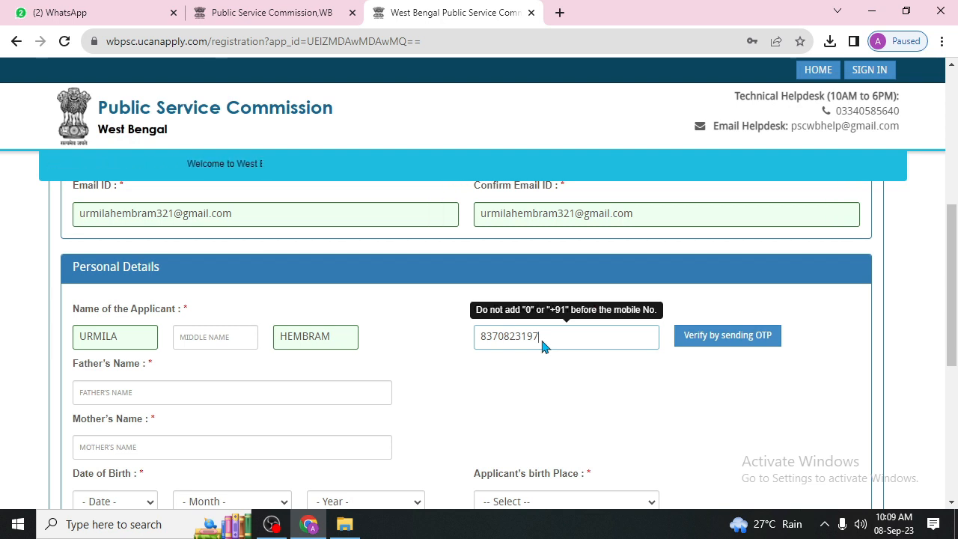
# Request an OTP for the entered mobile number and confirm sending it
pyautogui.scroll(1, 540, 337)
pyautogui.click(711, 411)
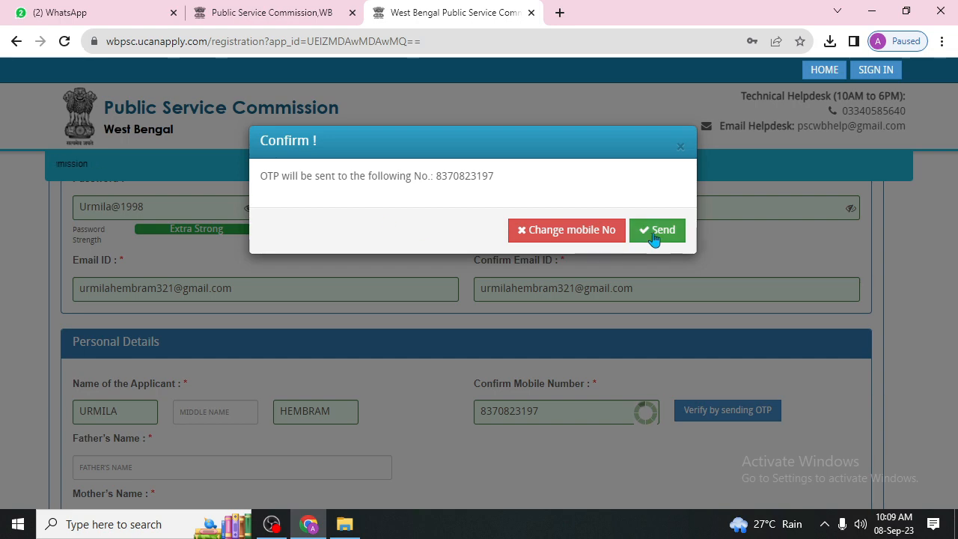
pyautogui.click(655, 237)
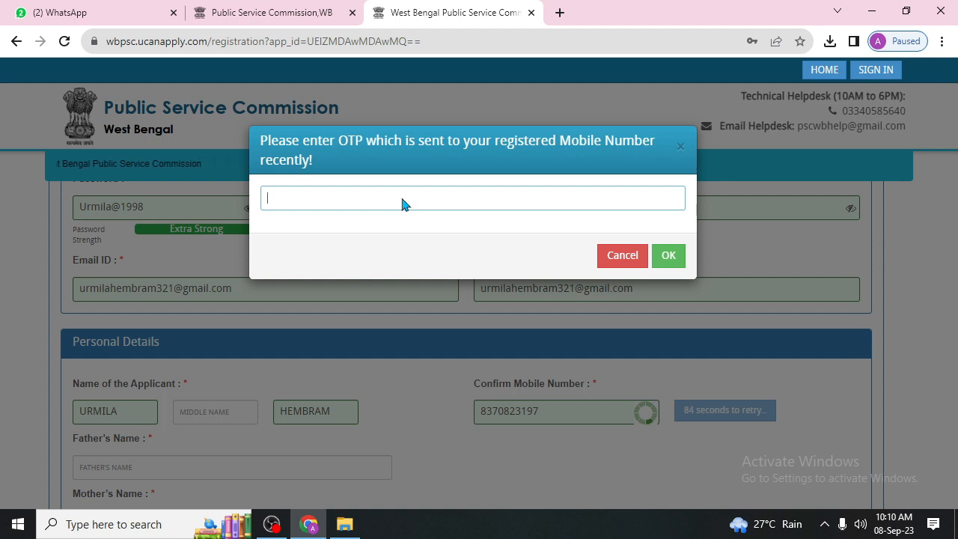
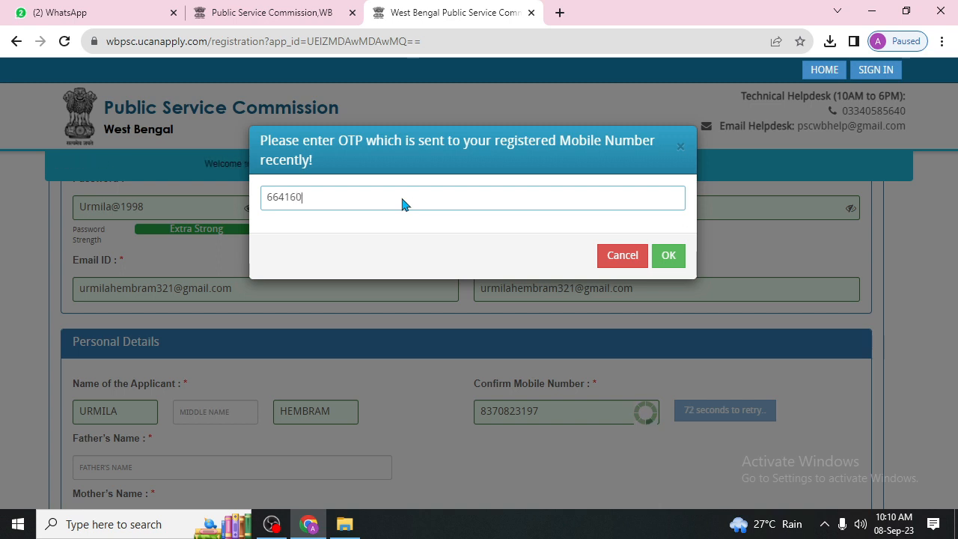
# Enter the received OTP verification code to verify the mobile number
pyautogui.click(668, 256)
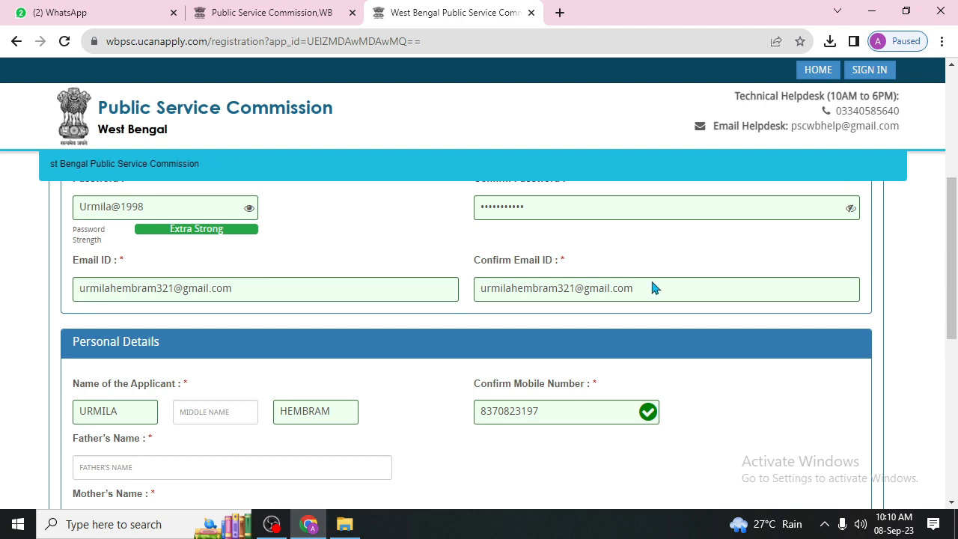
pyautogui.scroll(-4, 643, 309)
pyautogui.scroll(2, 644, 308)
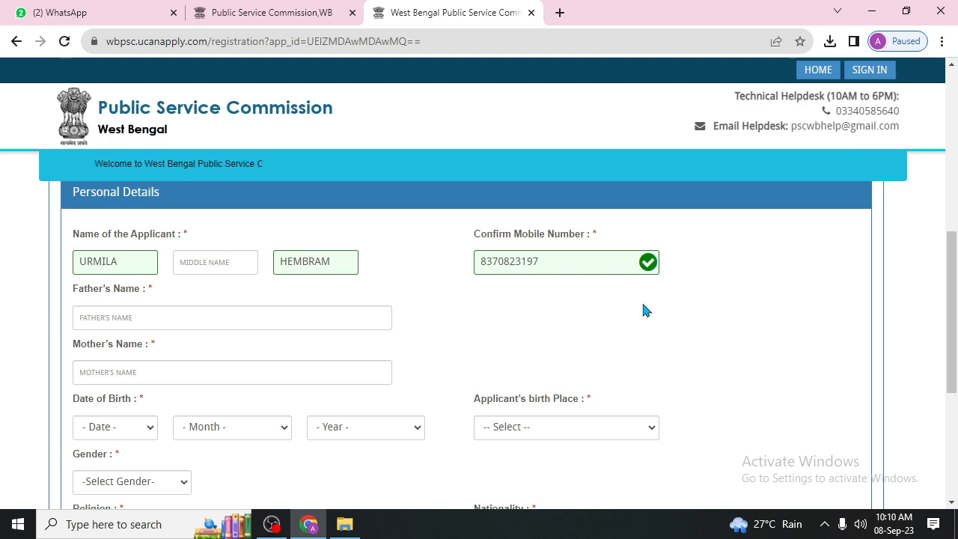
pyautogui.scroll(-1, 474, 291)
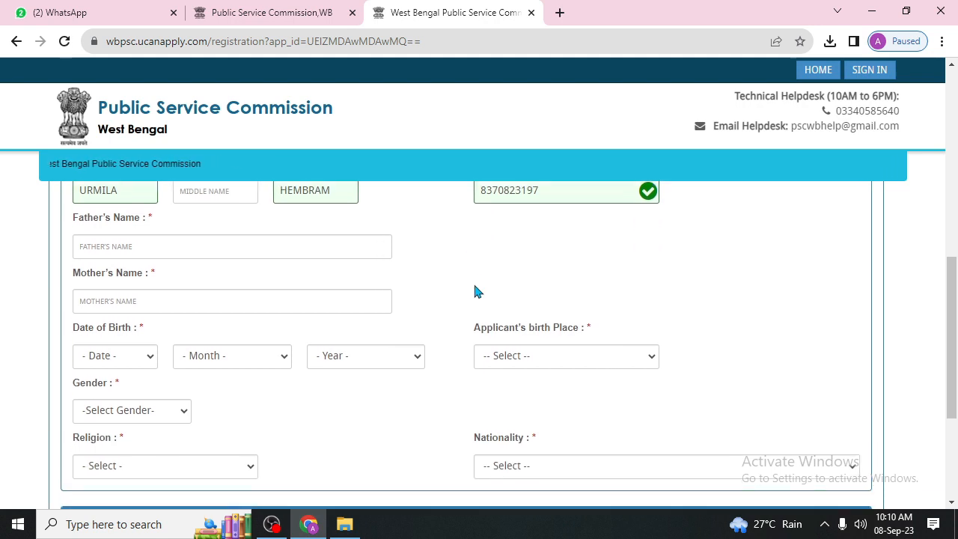
pyautogui.scroll(1, 471, 288)
pyautogui.click(181, 321)
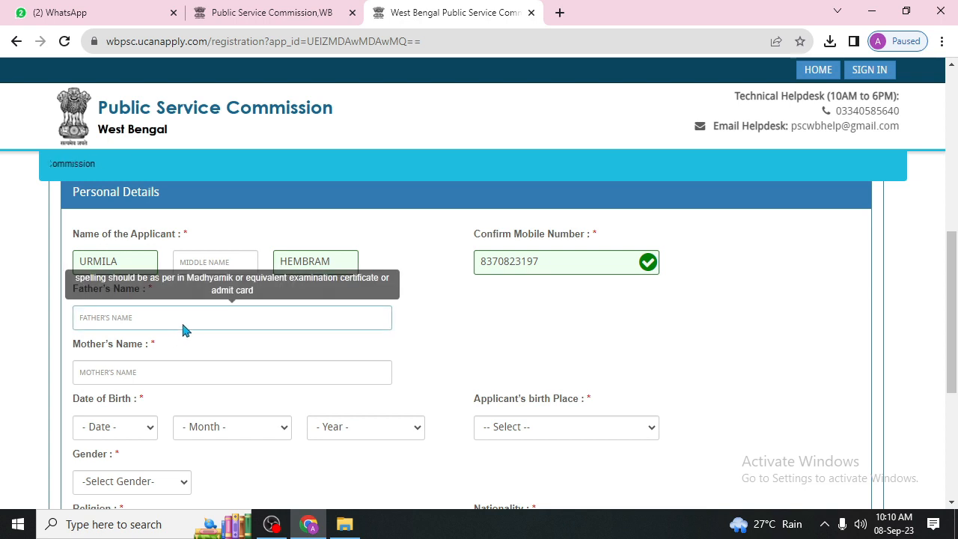
pyautogui.click(303, 367)
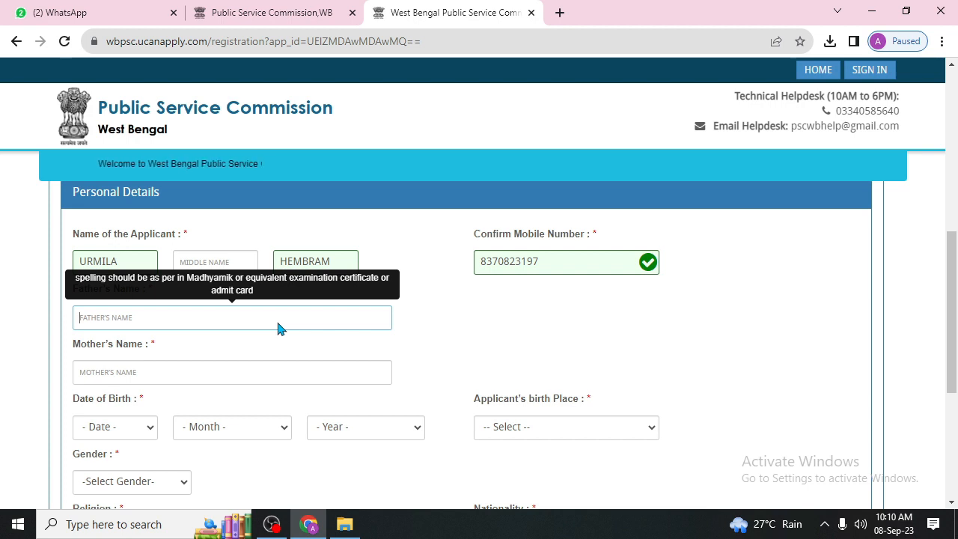
pyautogui.write('DH')
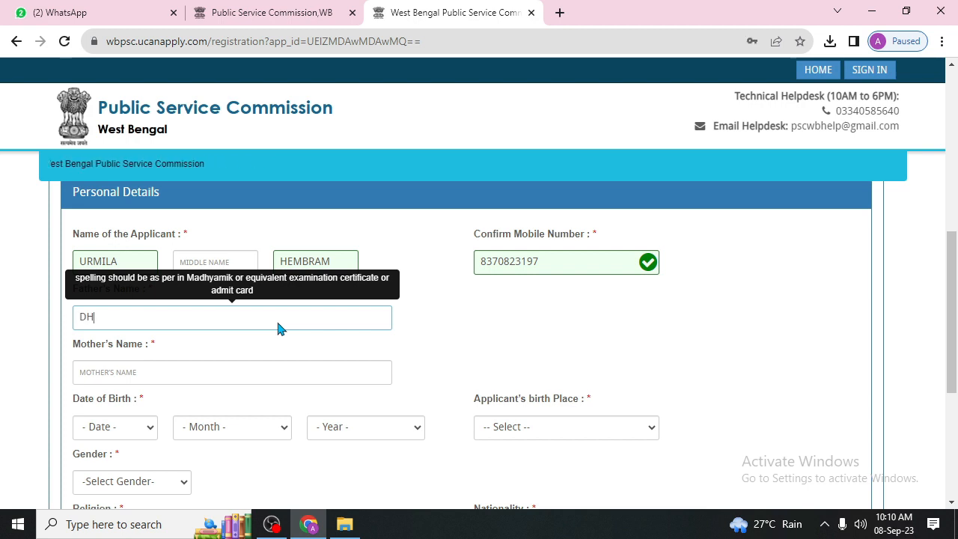
pyautogui.write('AN')
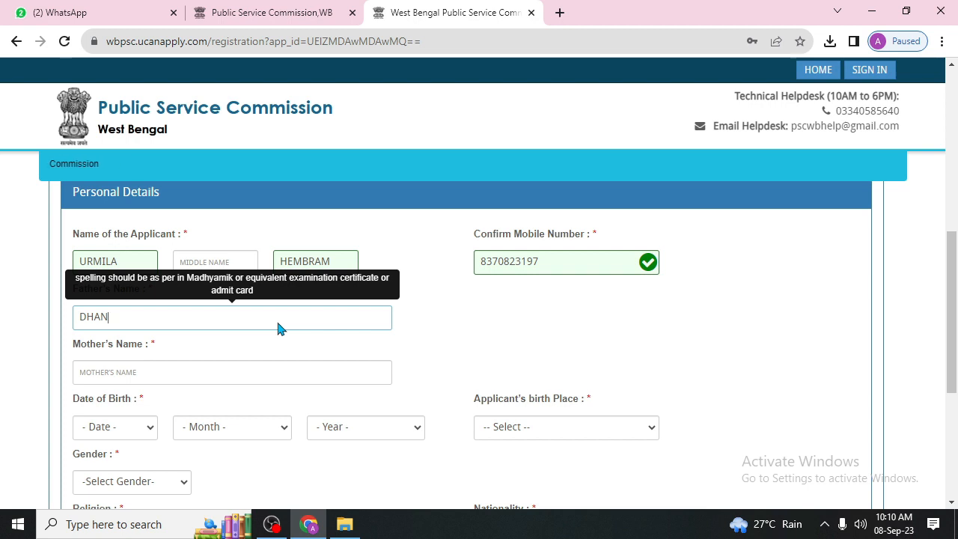
pyautogui.hotkey('ctrl', 'a')
pyautogui.write('ESW')
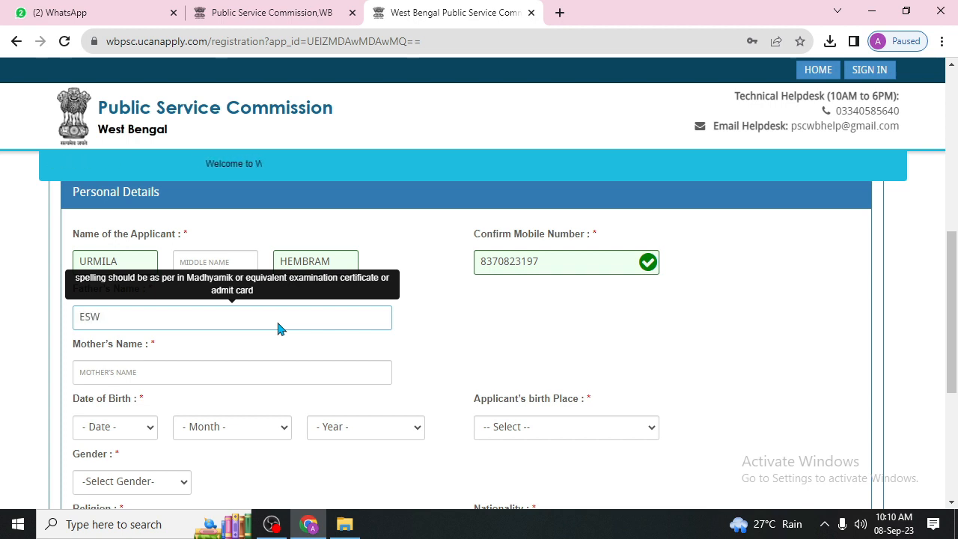
pyautogui.write('AR')
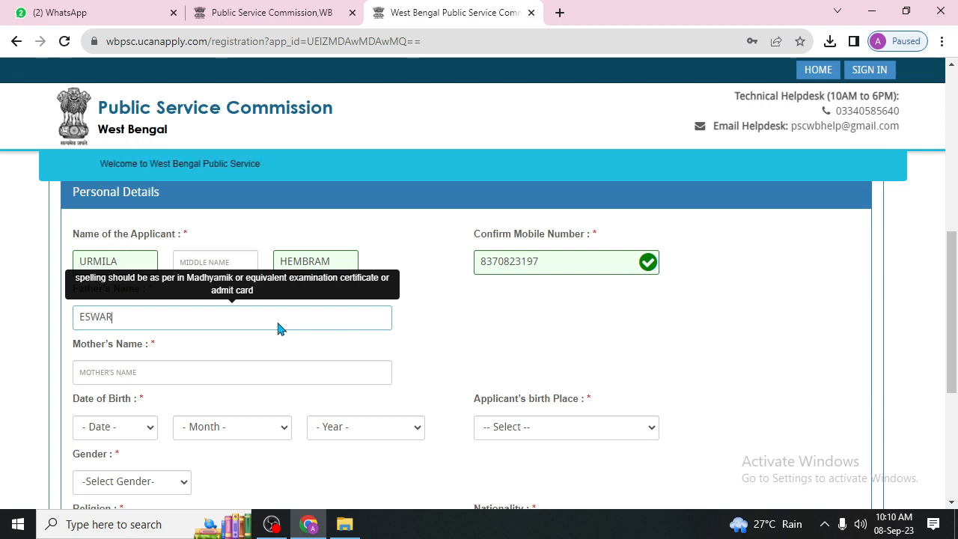
pyautogui.press('BackSpace')
pyautogui.press('BackSpace')
pyautogui.press('BackSpace')
pyautogui.press('BackSpace')
pyautogui.press('BackSpace')
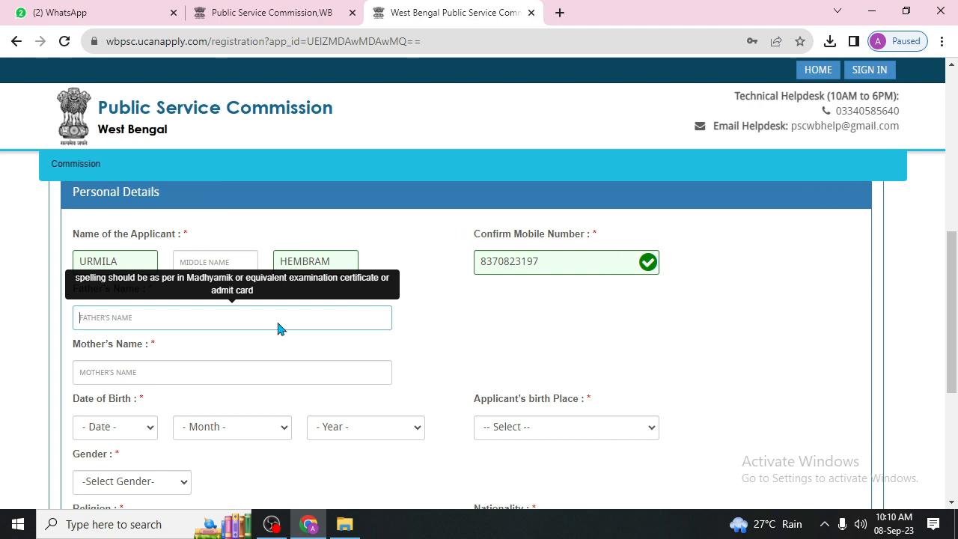
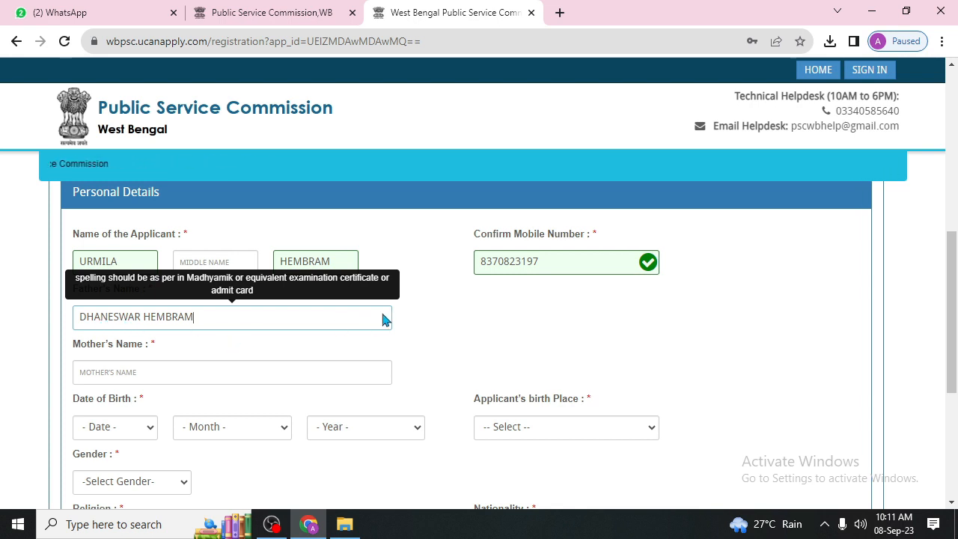
# Enter the applicant's mother's full name in the Mother's Name field
pyautogui.scroll(-1, 383, 320)
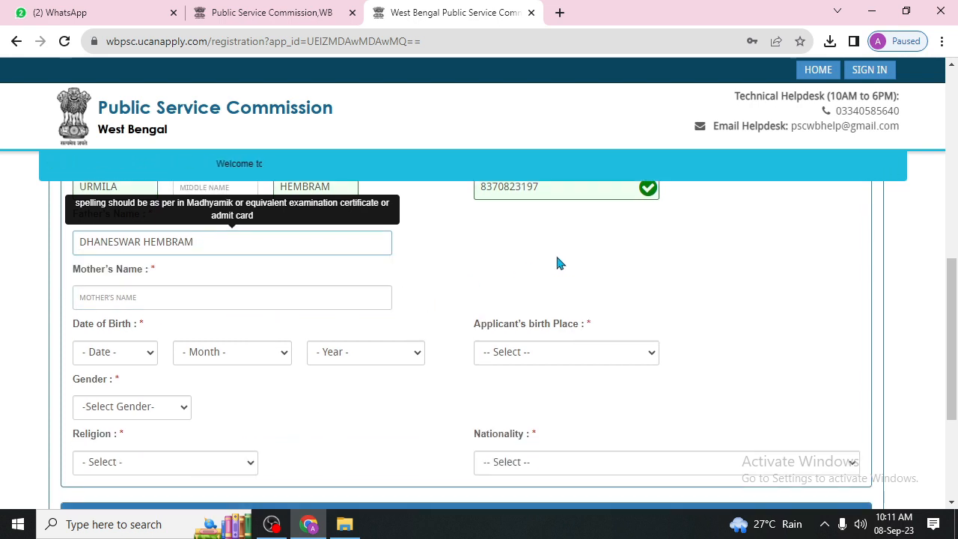
pyautogui.click(163, 298)
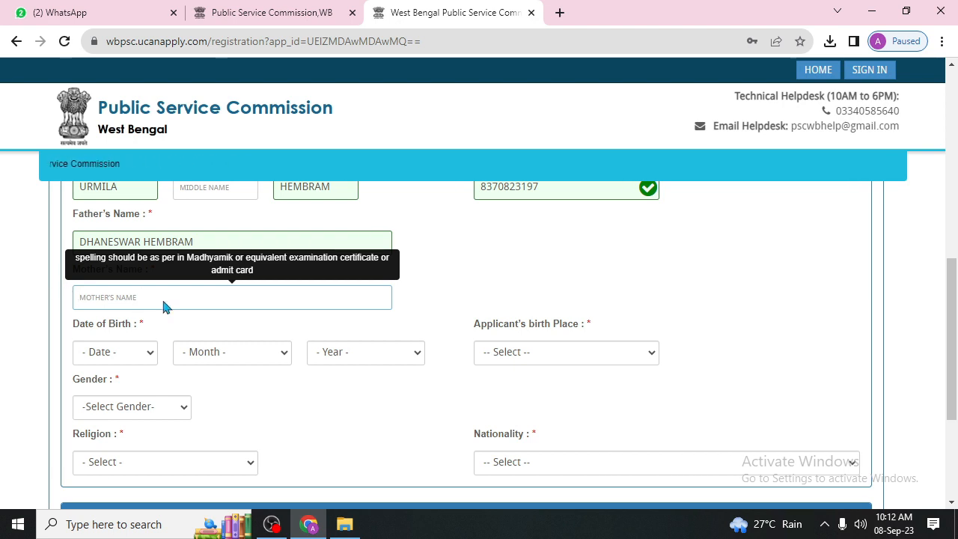
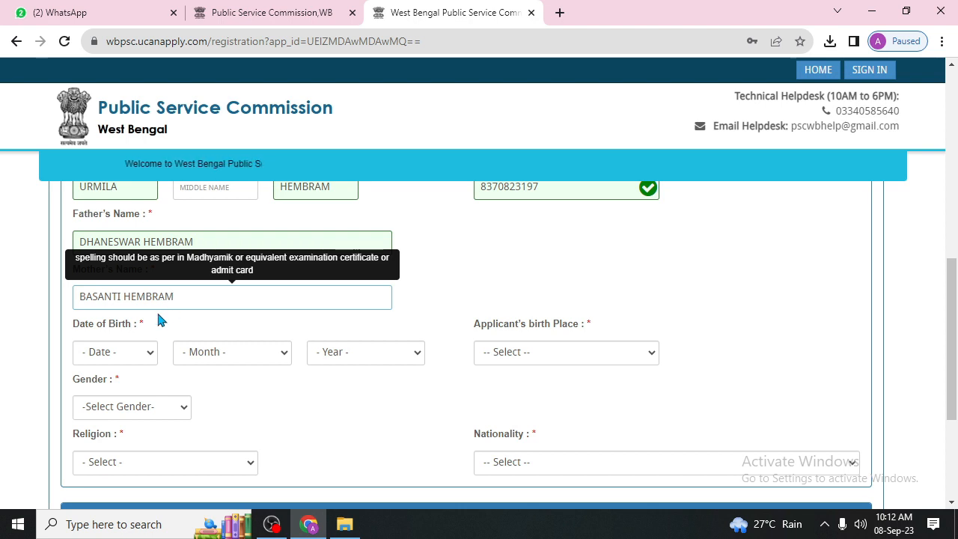
# Select the applicant's date of birth in the day, month and year lists and confirm the chosen date
pyautogui.click(116, 354)
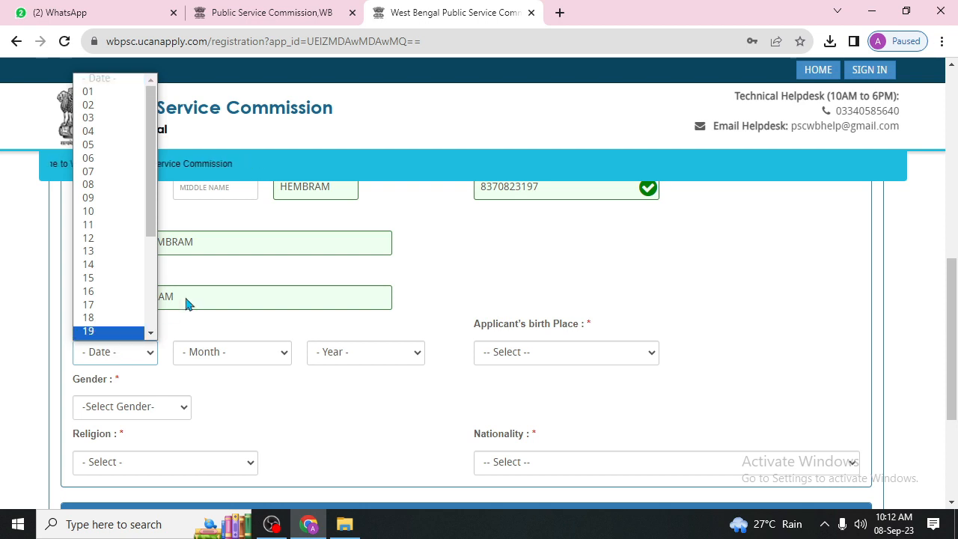
pyautogui.click(110, 150)
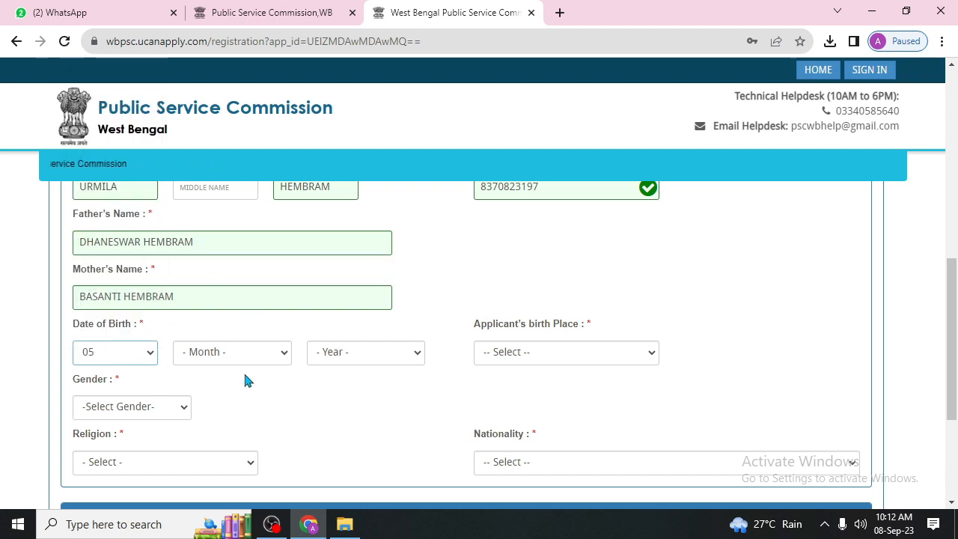
pyautogui.click(232, 349)
pyautogui.click(238, 199)
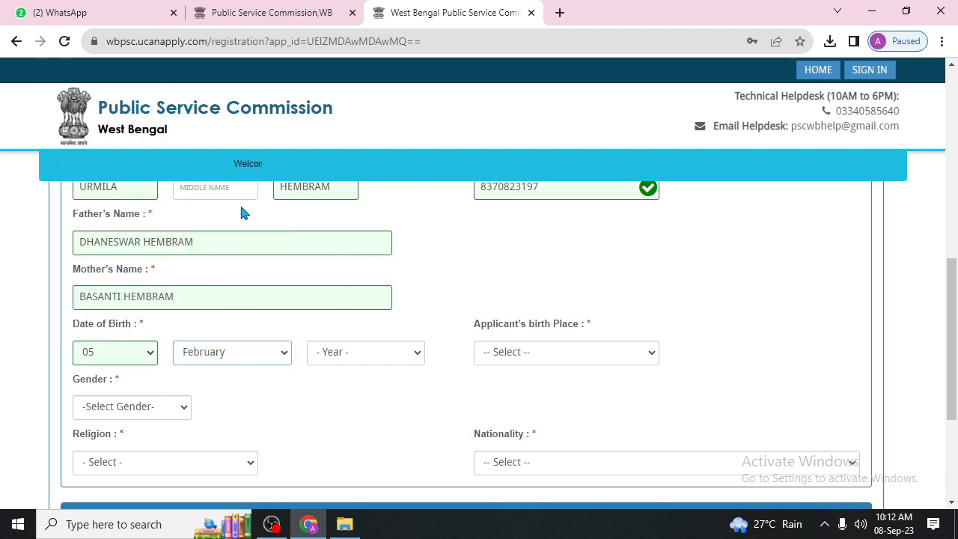
pyautogui.click(377, 352)
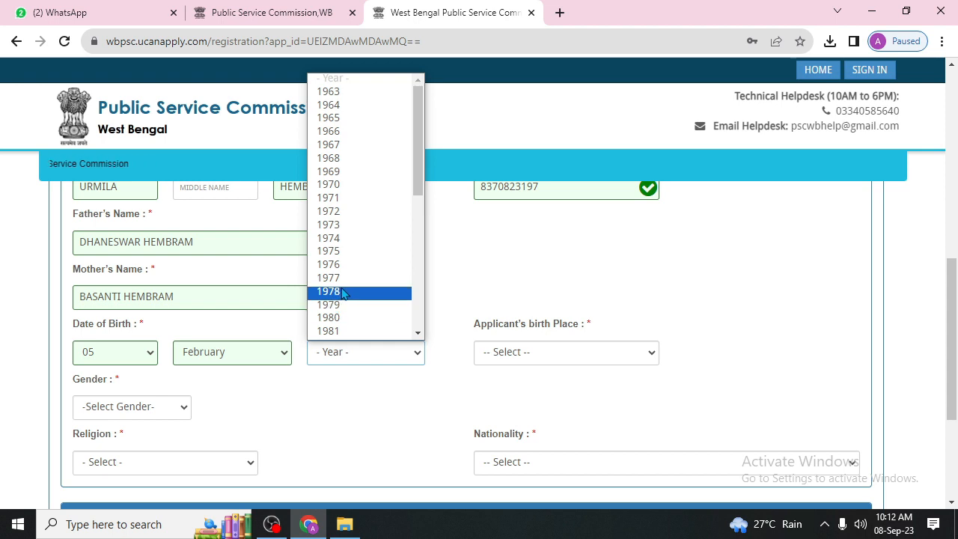
pyautogui.scroll(-5, 340, 284)
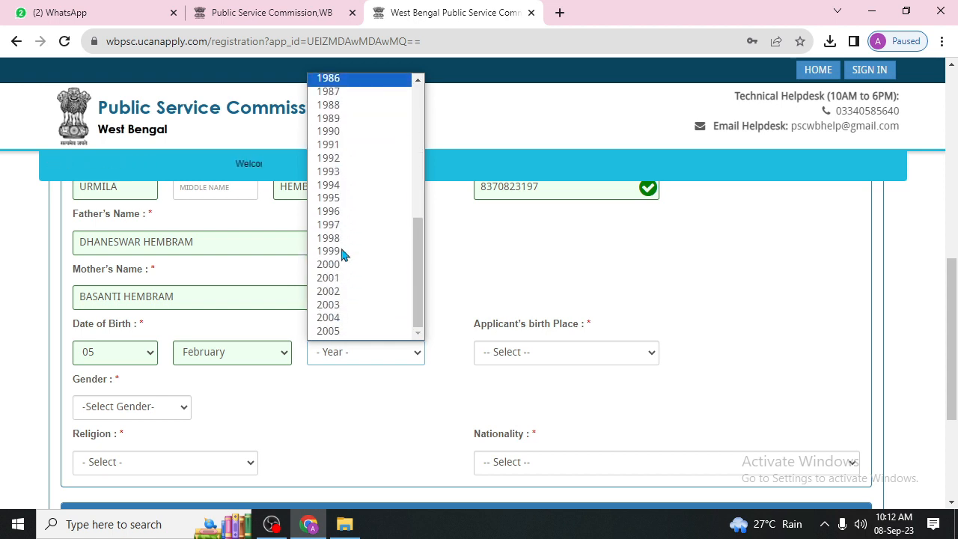
pyautogui.click(333, 238)
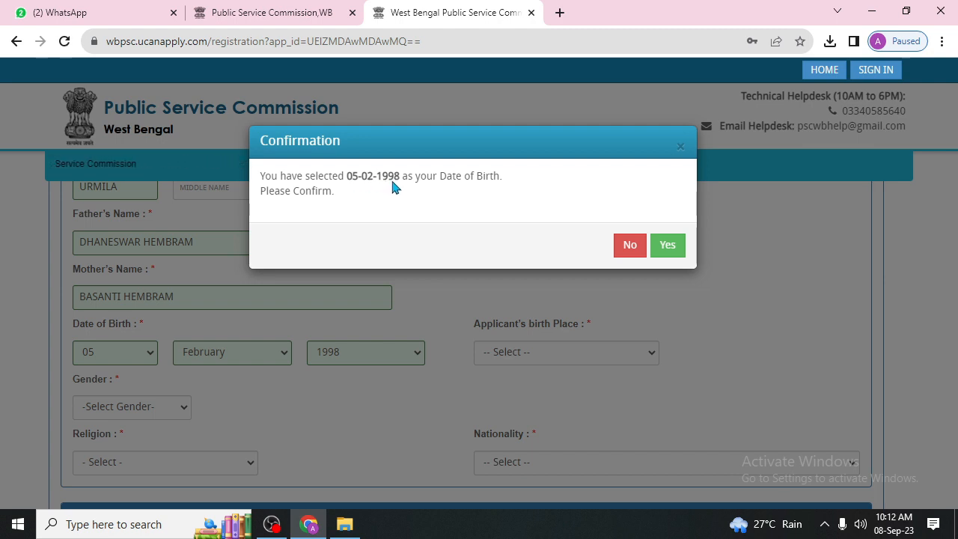
pyautogui.click(667, 245)
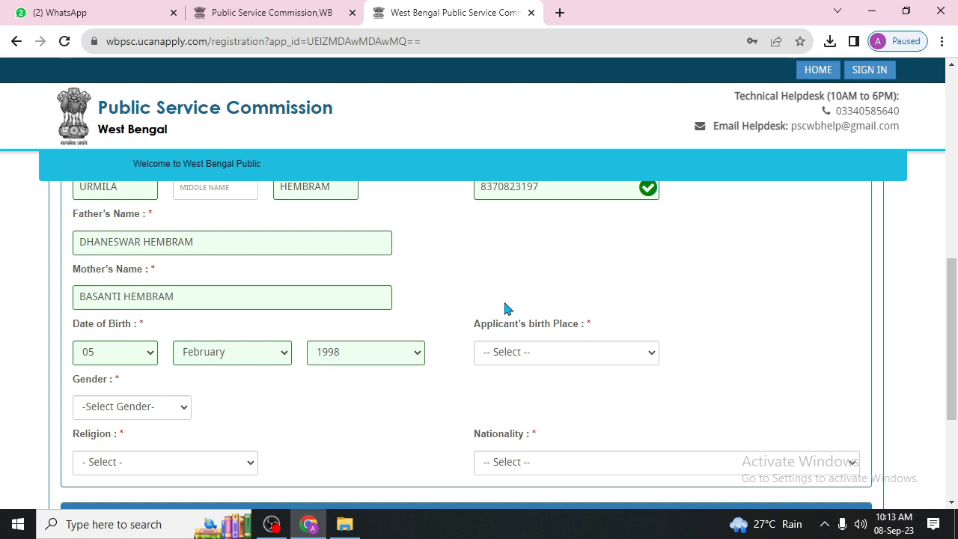
# Set the applicant's birth place to Bankura and the gender to Female, confirming the gender choice
pyautogui.click(561, 353)
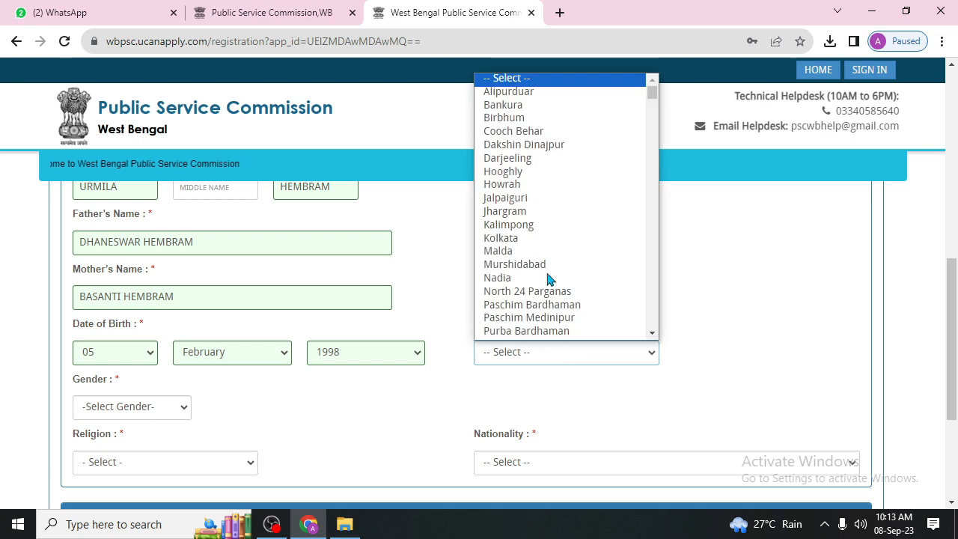
pyautogui.click(533, 106)
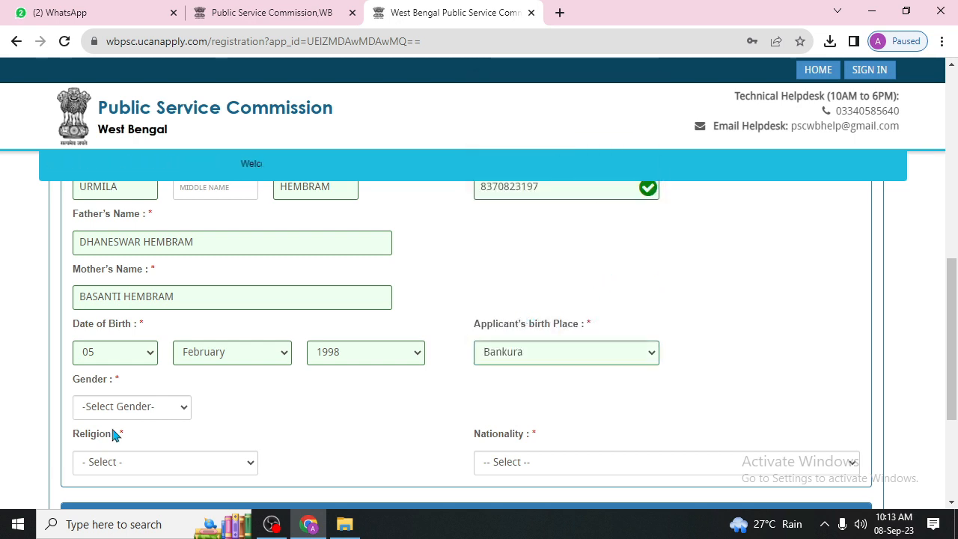
pyautogui.click(130, 412)
pyautogui.click(119, 453)
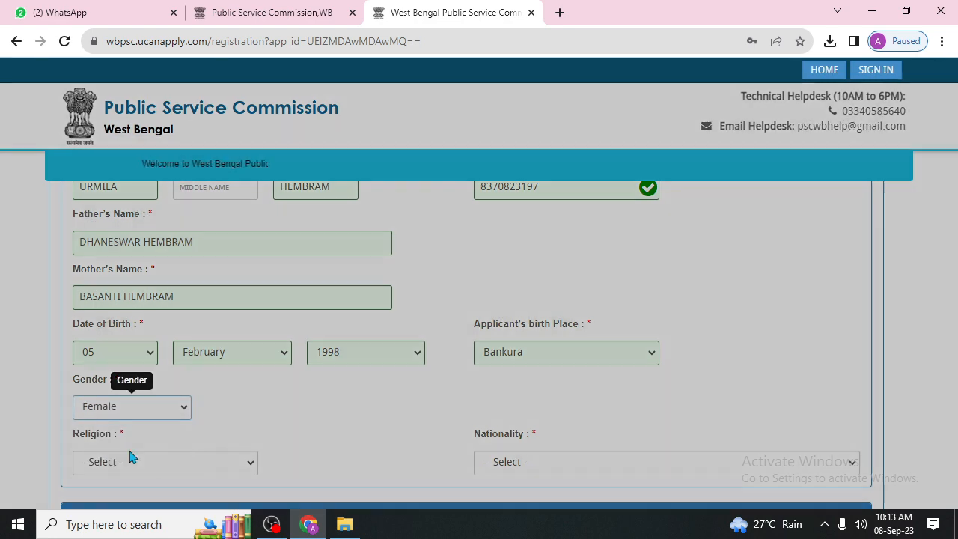
pyautogui.click(666, 245)
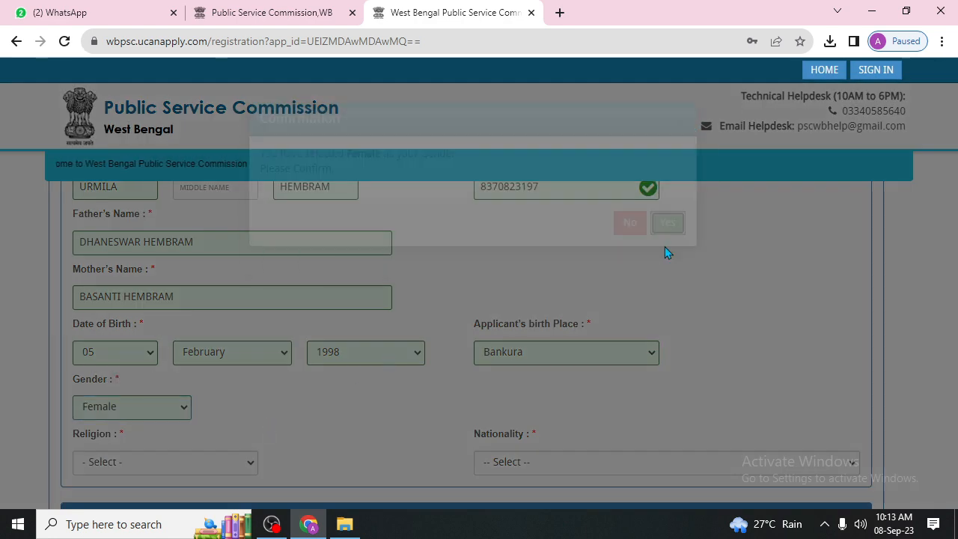
# Set the religion to Others and the nationality to Indian By Birth
pyautogui.scroll(-1, 572, 262)
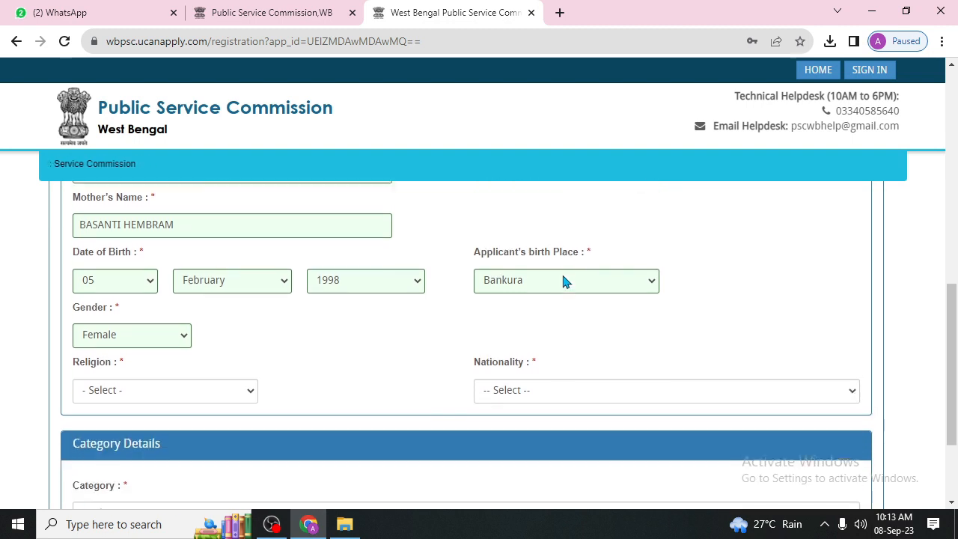
pyautogui.click(209, 383)
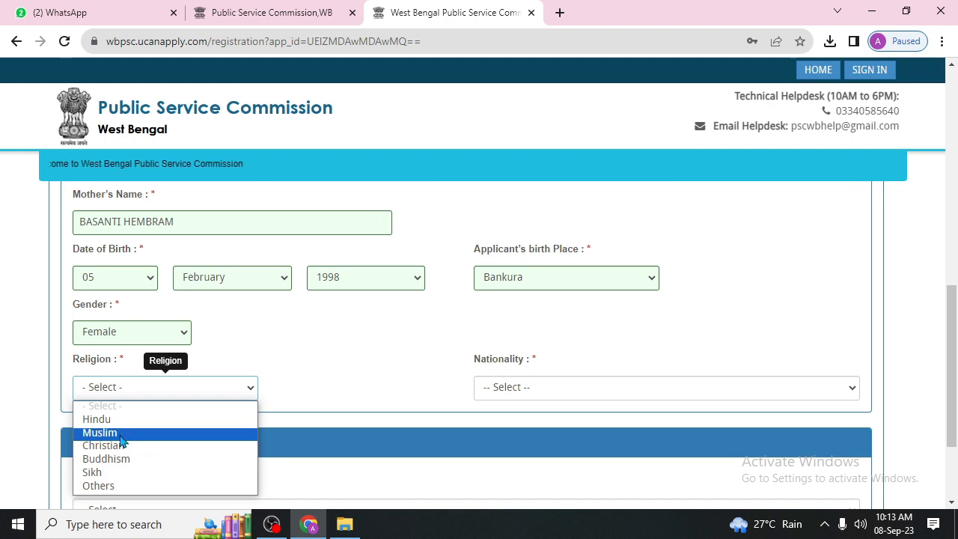
pyautogui.click(114, 486)
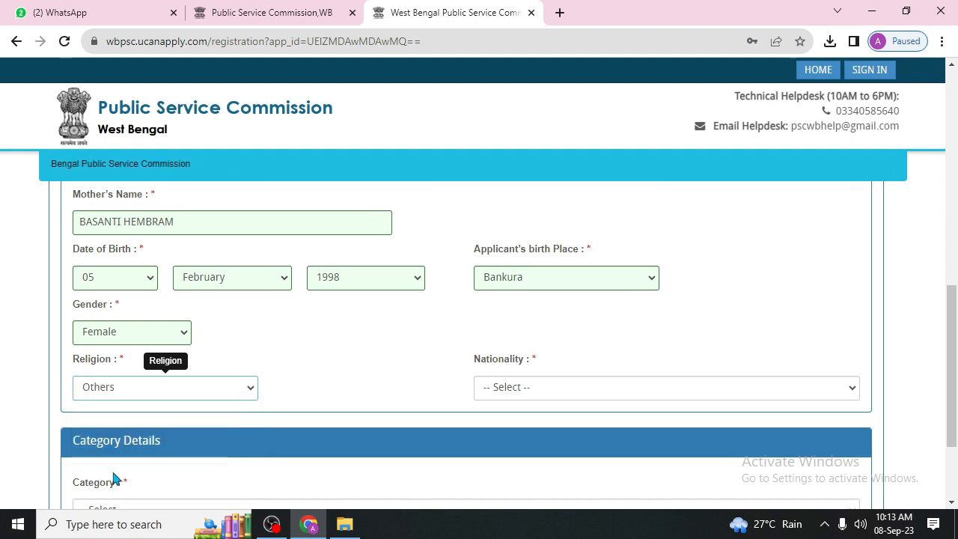
pyautogui.click(551, 387)
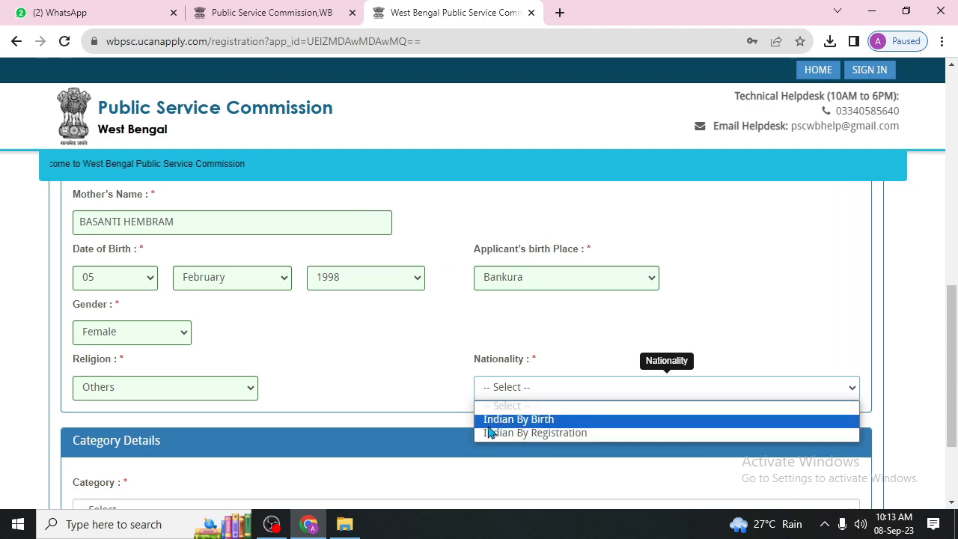
pyautogui.click(565, 422)
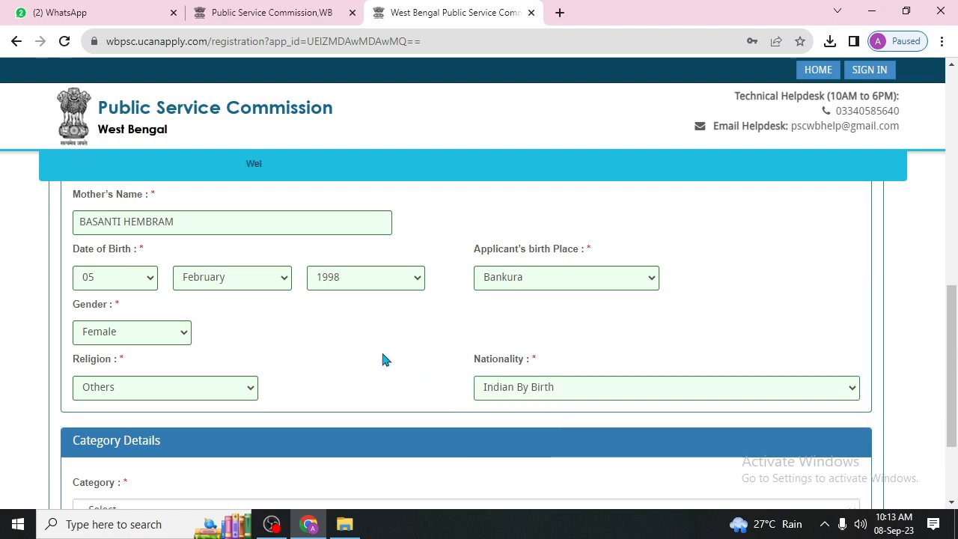
# Choose ST as the category and West Bengal as the place of issue of the community certificate
pyautogui.scroll(-2, 387, 333)
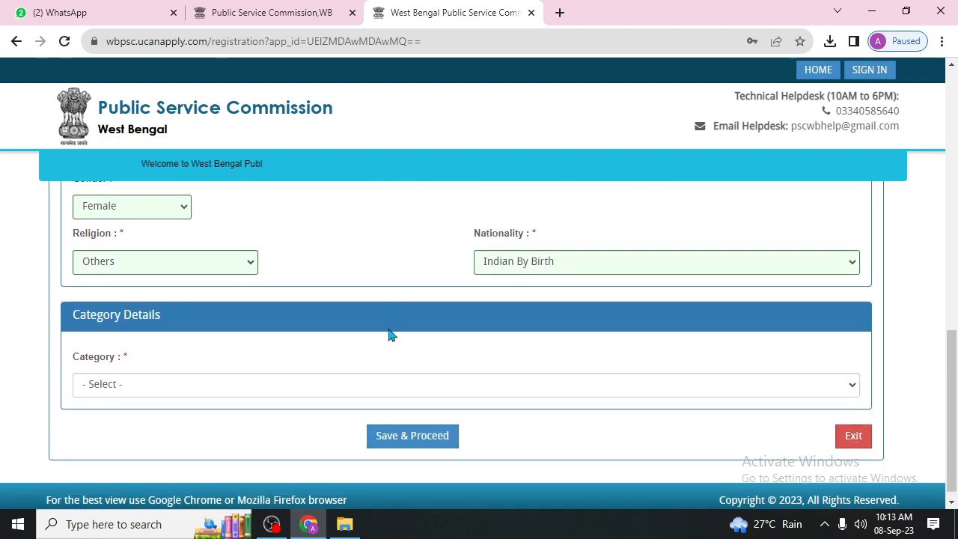
pyautogui.click(297, 382)
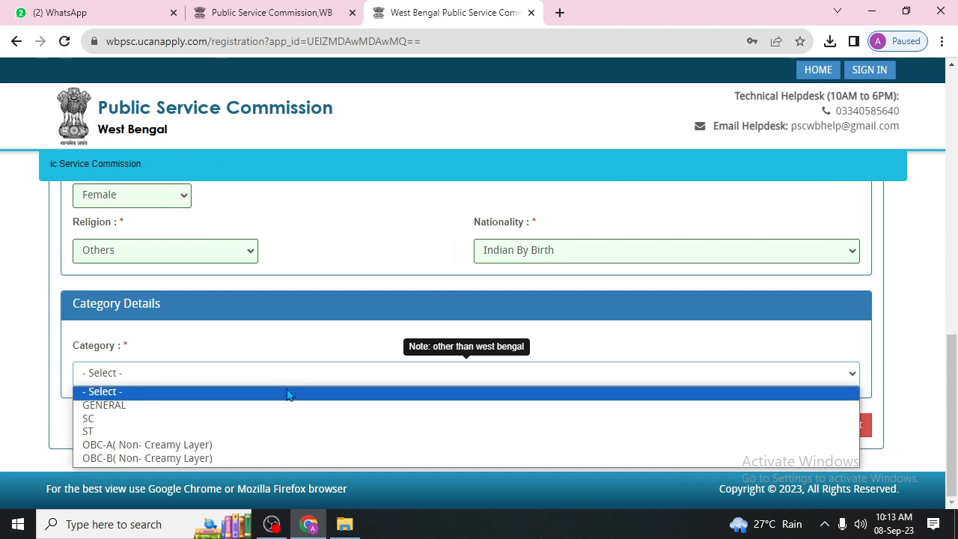
pyautogui.click(262, 430)
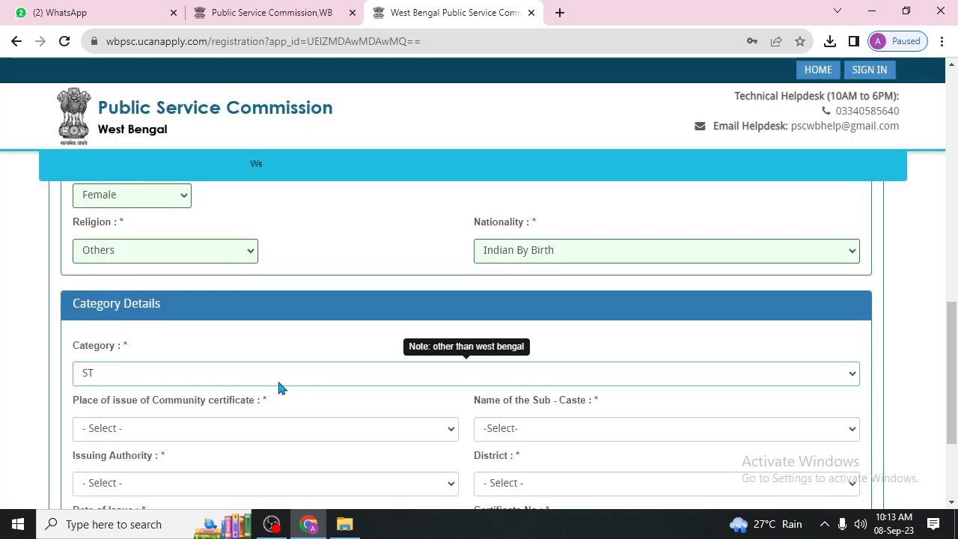
pyautogui.scroll(-2, 376, 326)
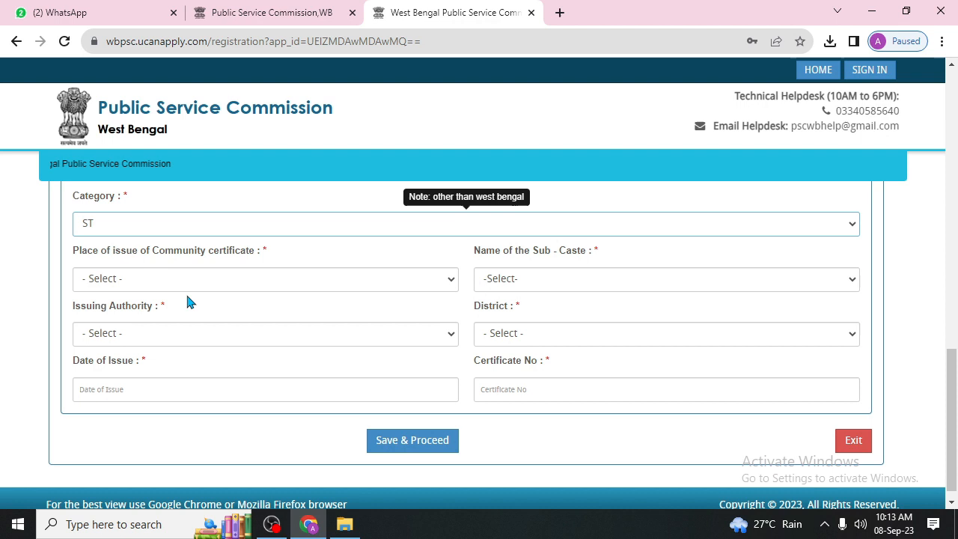
pyautogui.click(300, 279)
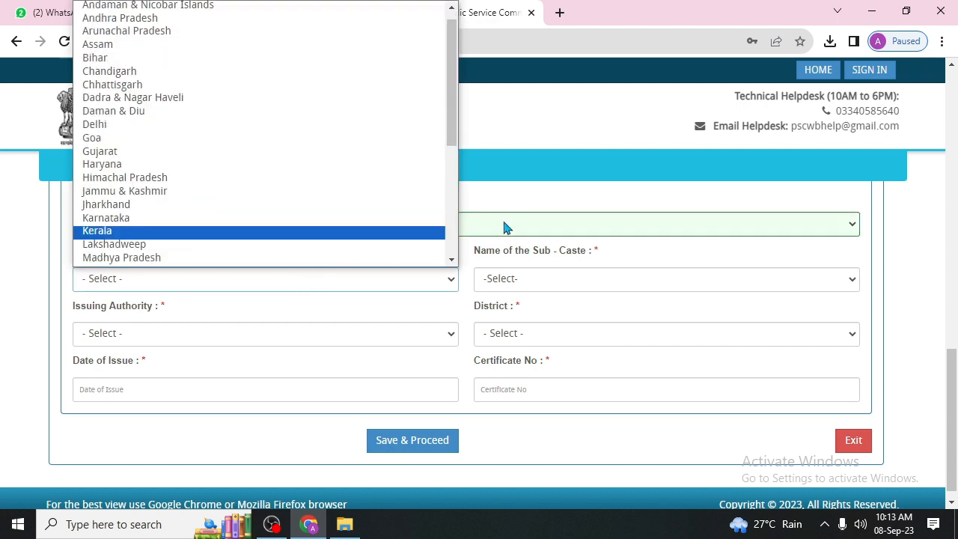
pyautogui.click(555, 184)
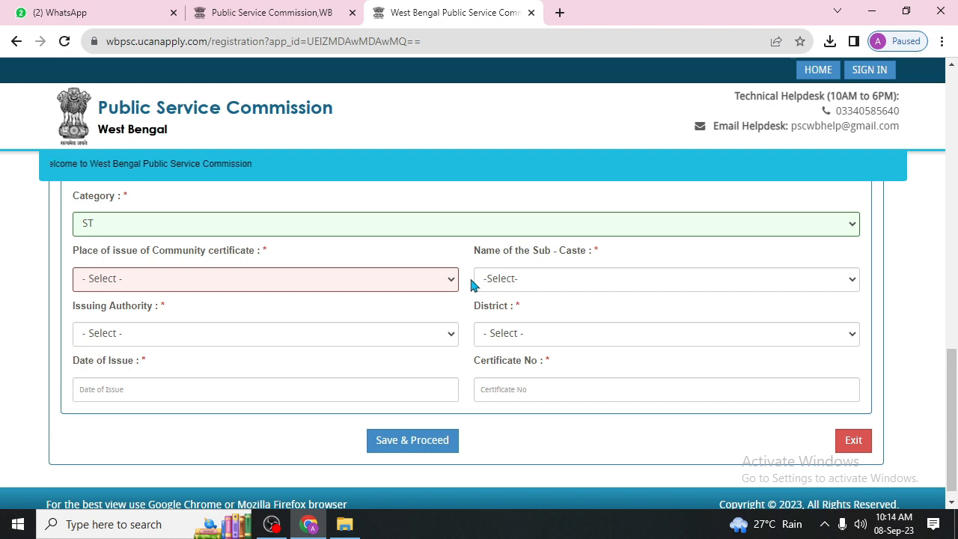
pyautogui.click(333, 282)
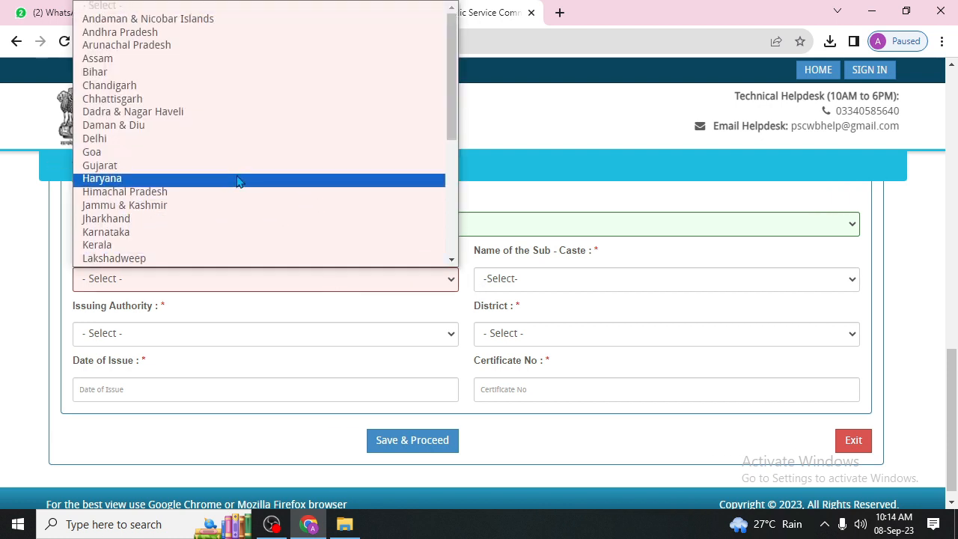
pyautogui.scroll(-5, 237, 181)
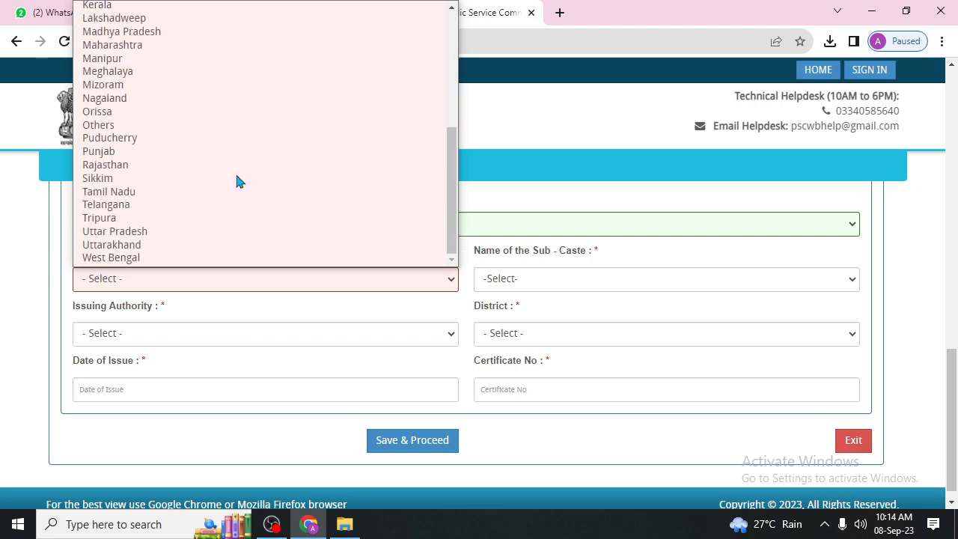
pyautogui.click(196, 259)
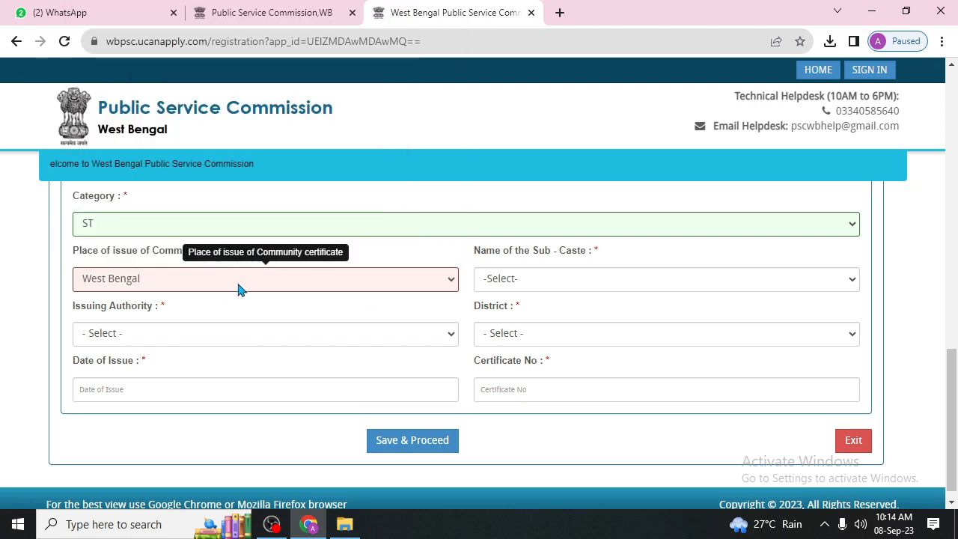
# Select SANTAL as the name of the sub-caste
pyautogui.click(559, 279)
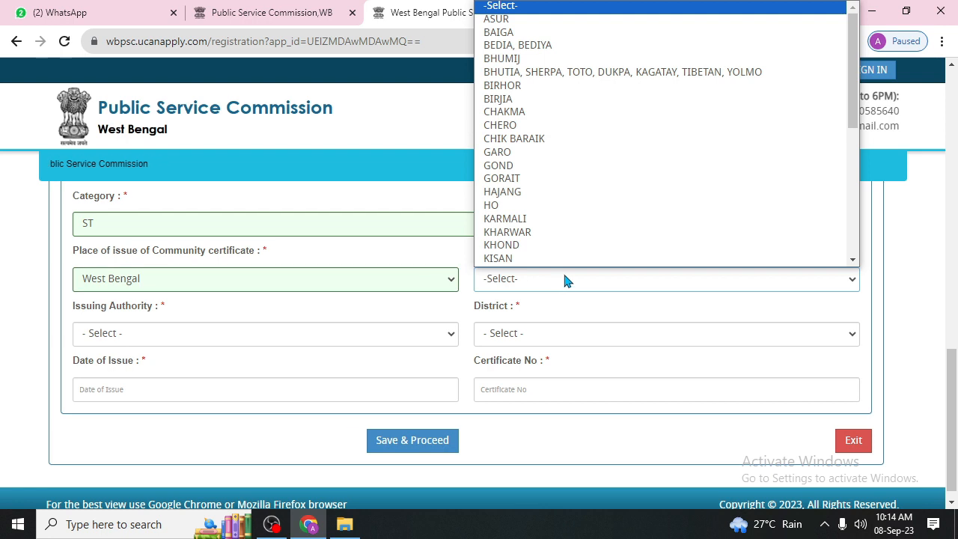
pyautogui.scroll(-5, 560, 166)
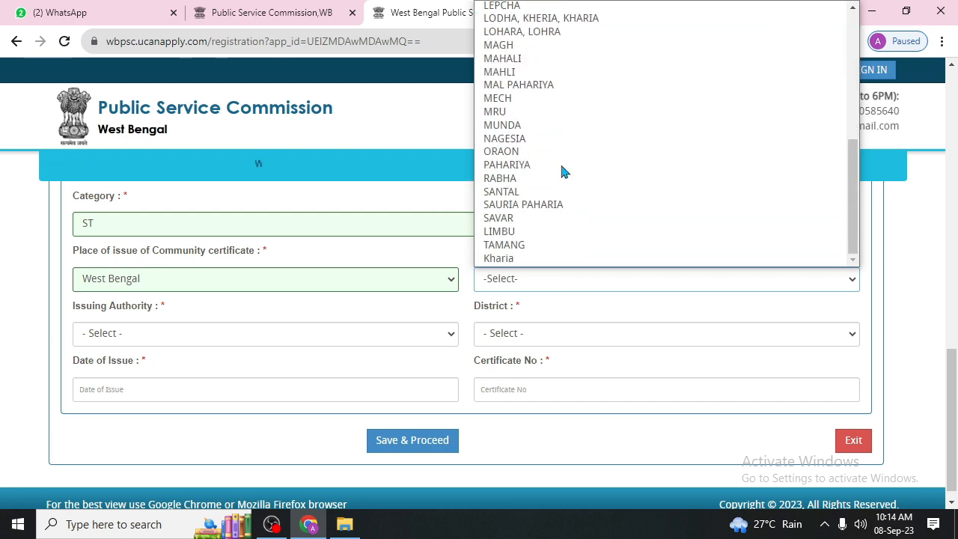
pyautogui.click(502, 193)
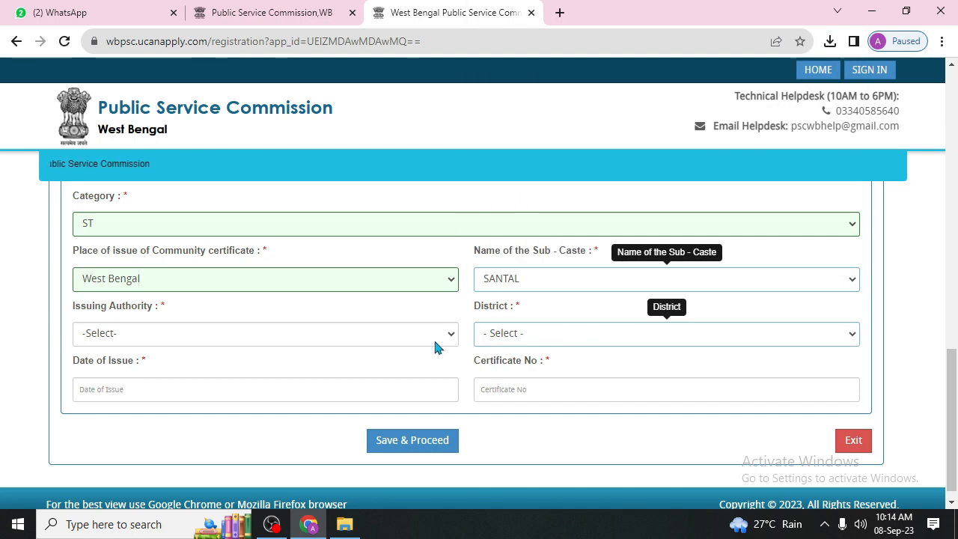
# Set the issuing authority to SDO(SUB DIVISIONAL OFFICE) and the certificate's district to Bankura
pyautogui.click(141, 339)
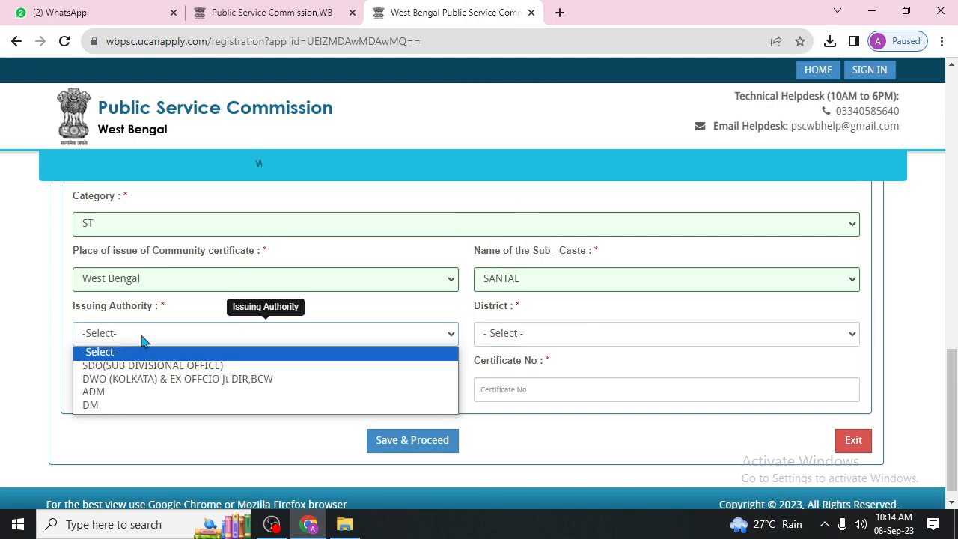
pyautogui.click(181, 367)
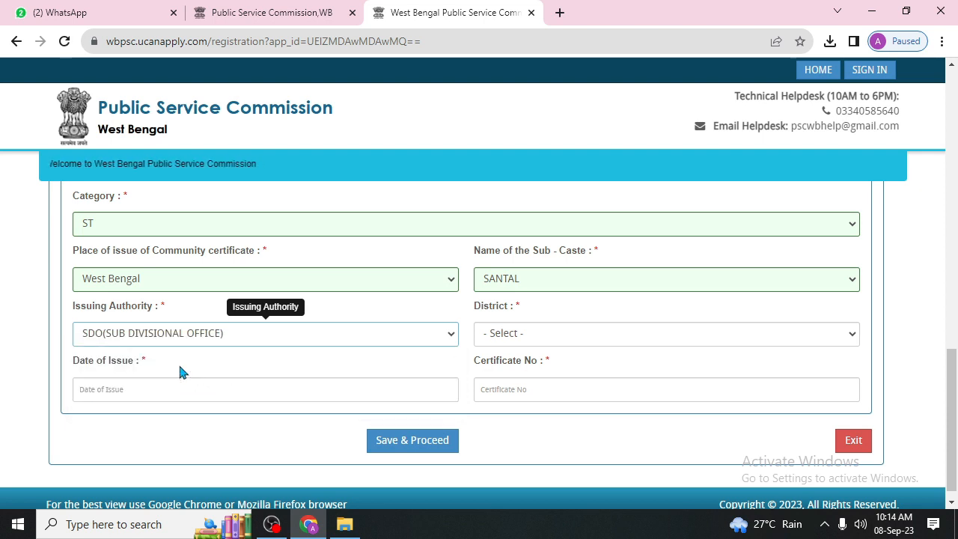
pyautogui.click(530, 329)
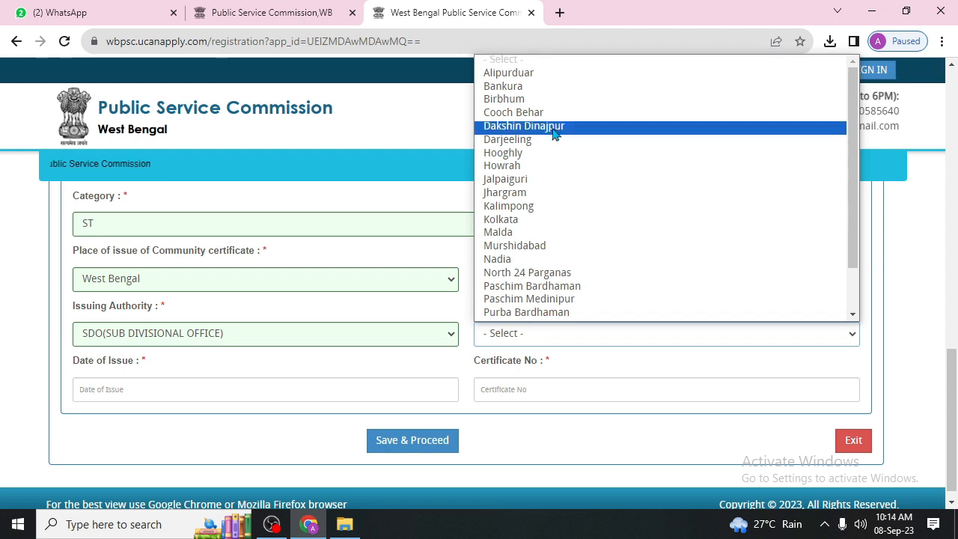
pyautogui.click(555, 89)
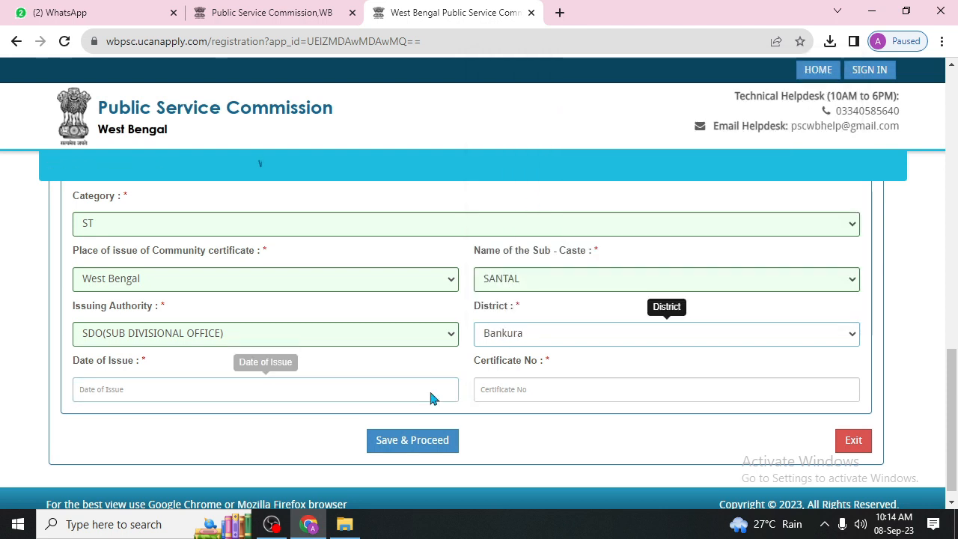
# Set the community certificate's date of issue to 23-02-2014 using the date picker
pyautogui.click(150, 395)
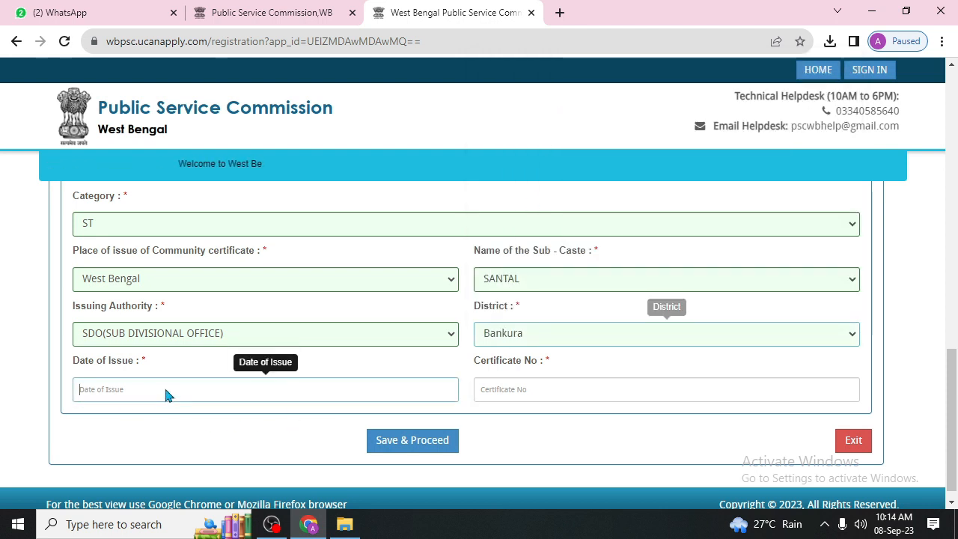
pyautogui.click(166, 395)
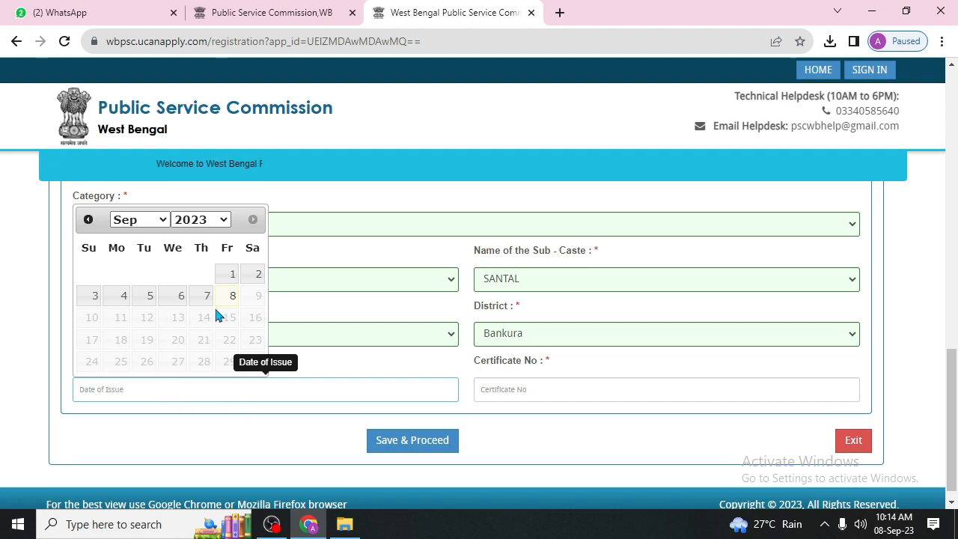
pyautogui.click(223, 220)
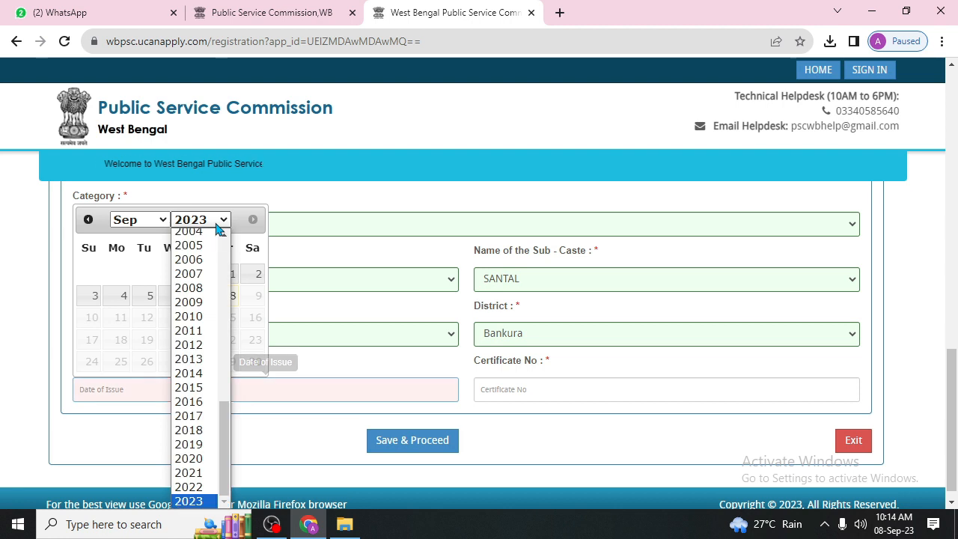
pyautogui.click(196, 377)
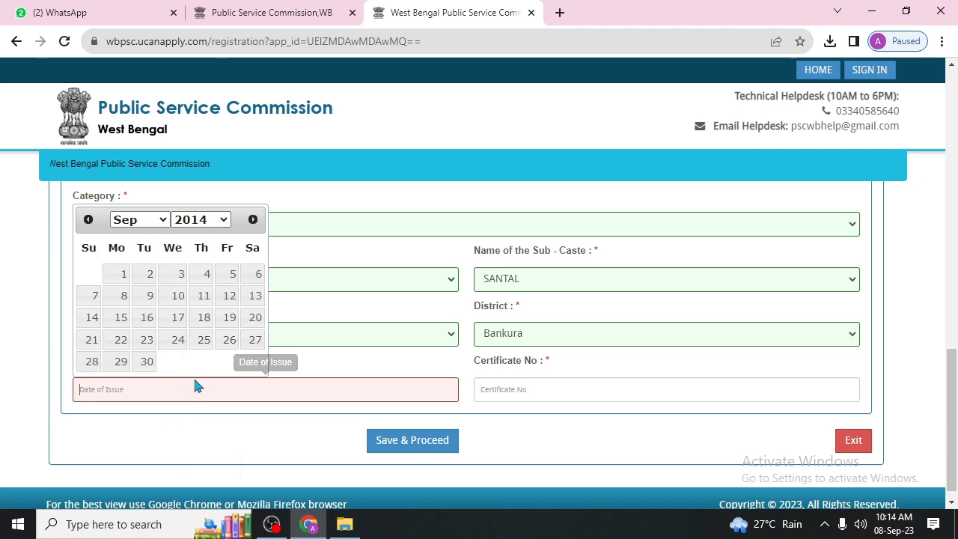
pyautogui.click(156, 224)
pyautogui.click(134, 249)
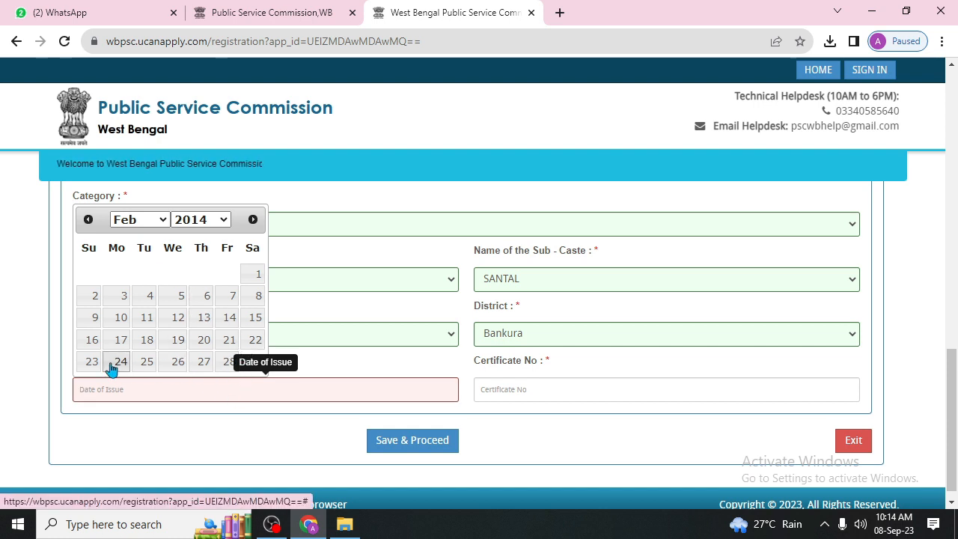
pyautogui.click(88, 364)
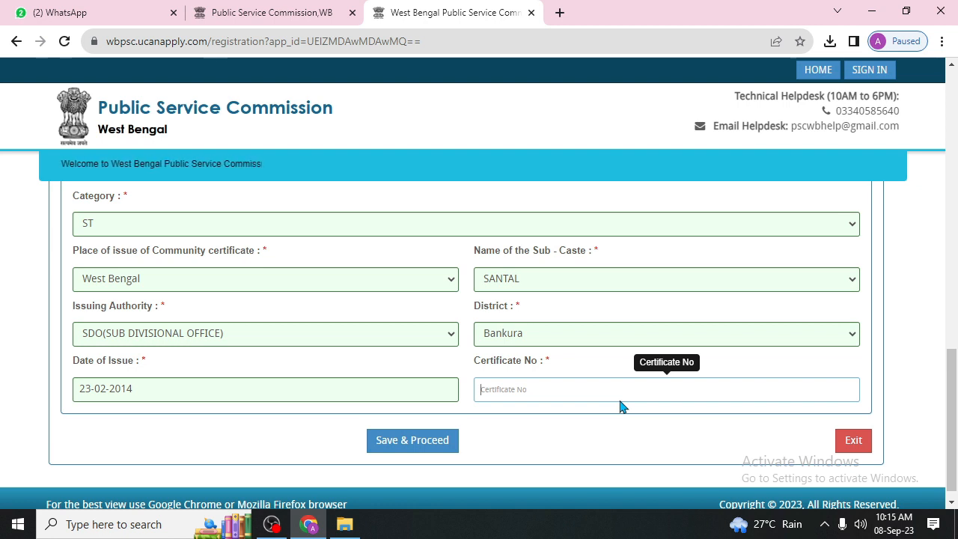
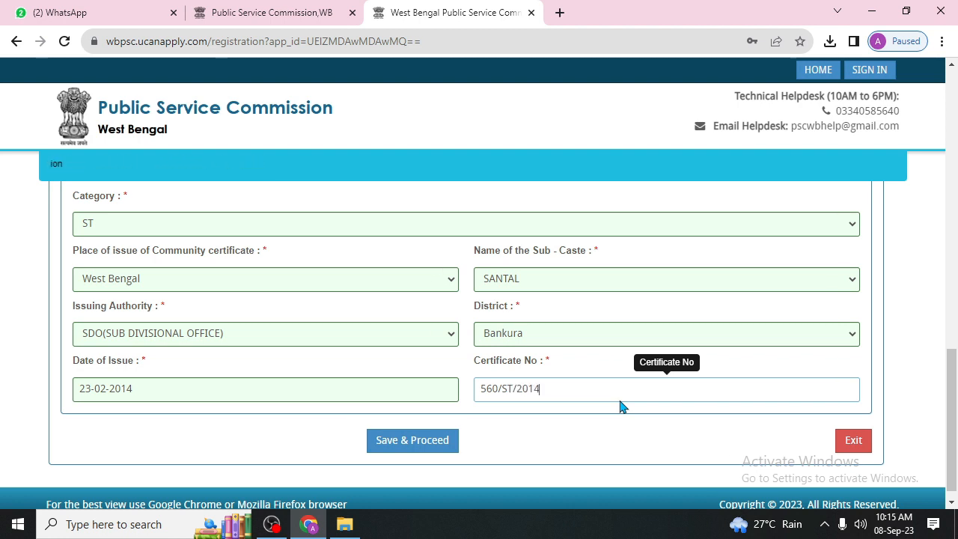
# Enter the community certificate number
pyautogui.click(612, 439)
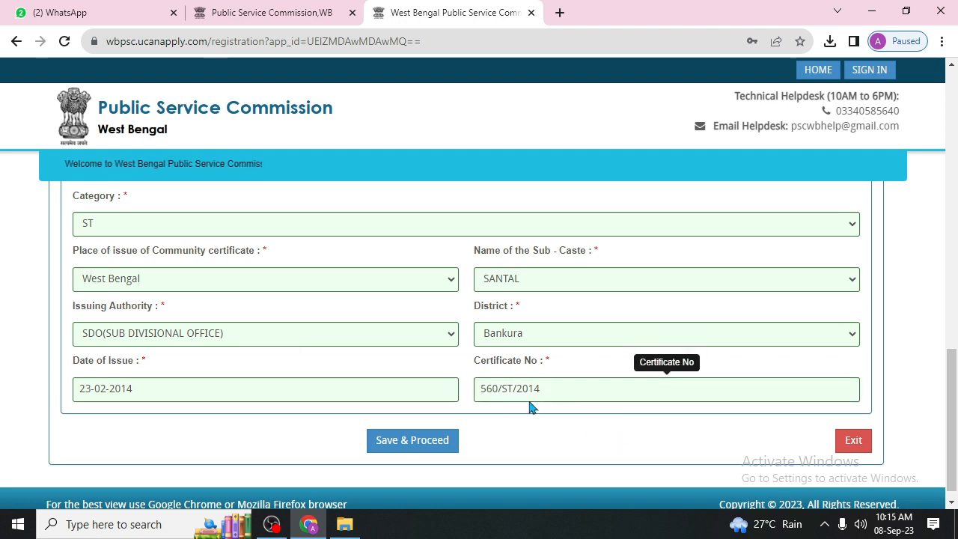
pyautogui.scroll(-1, 529, 406)
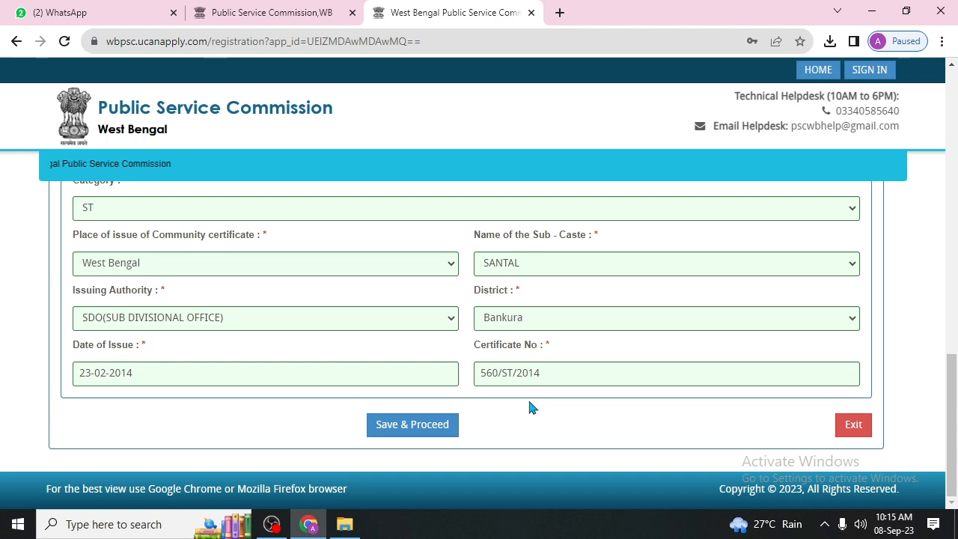
# Save the personal and category details and proceed to the next registration stage
pyautogui.click(402, 423)
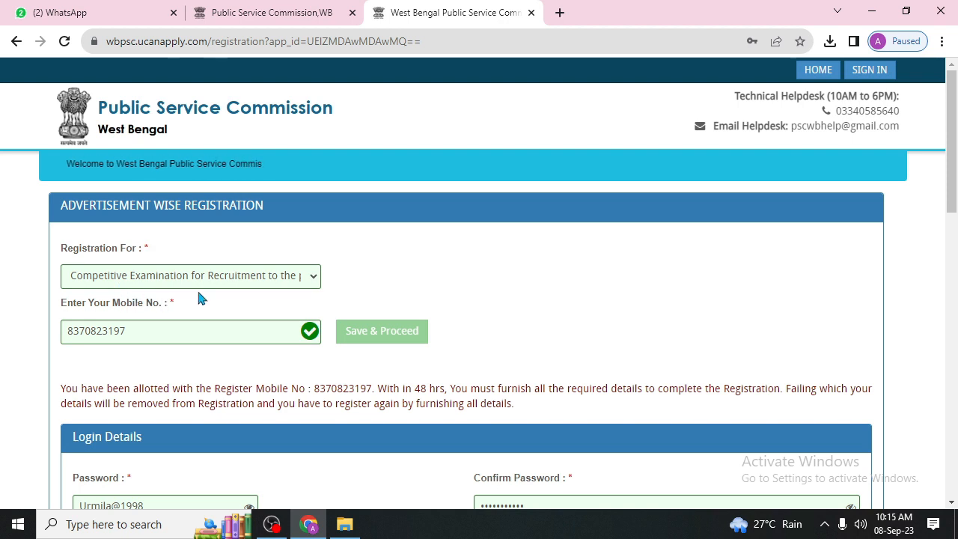
pyautogui.scroll(-3, 345, 367)
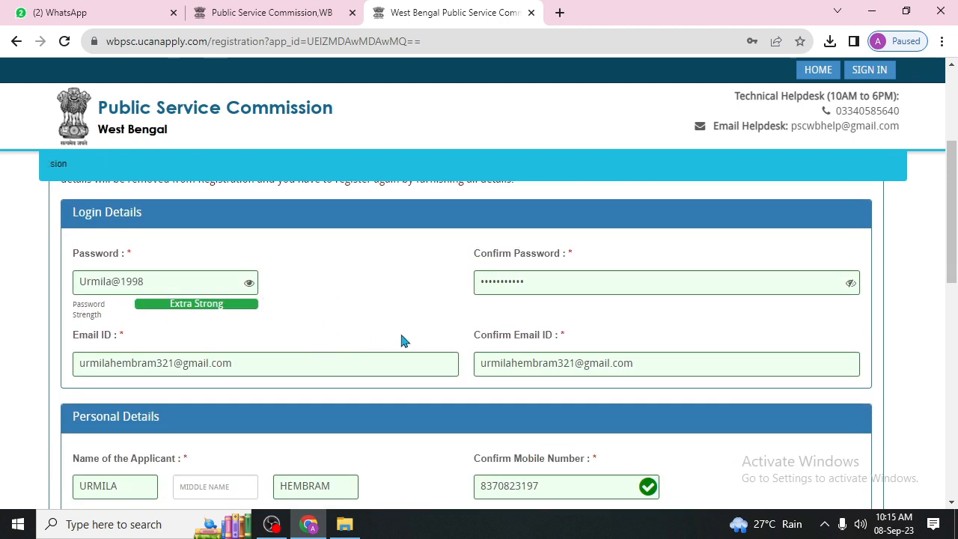
pyautogui.scroll(-3, 453, 350)
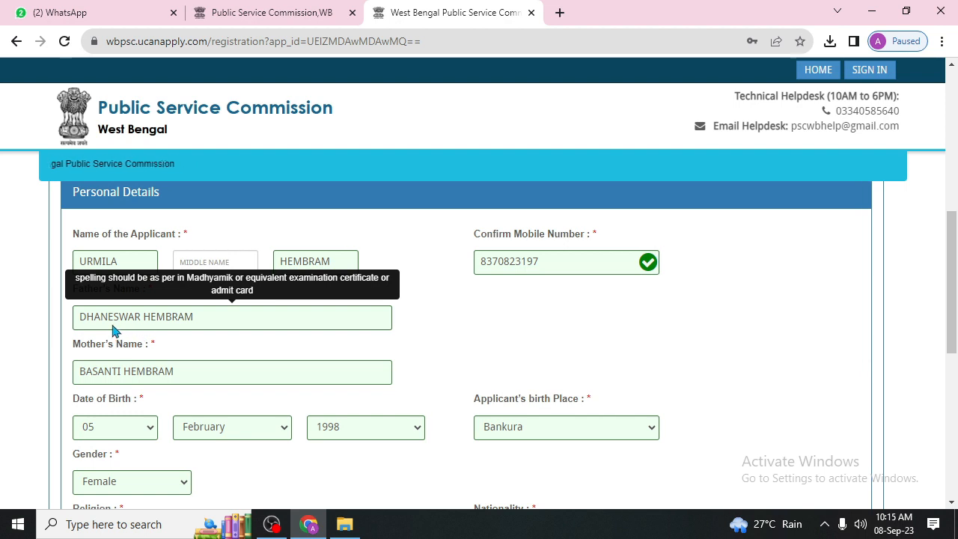
pyautogui.scroll(-1, 232, 325)
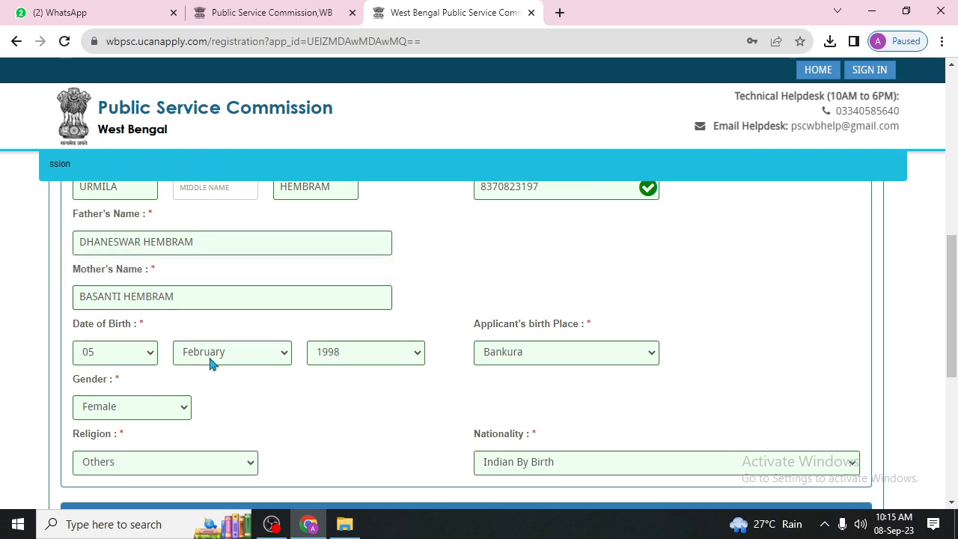
pyautogui.scroll(-1, 134, 413)
pyautogui.scroll(-1, 145, 409)
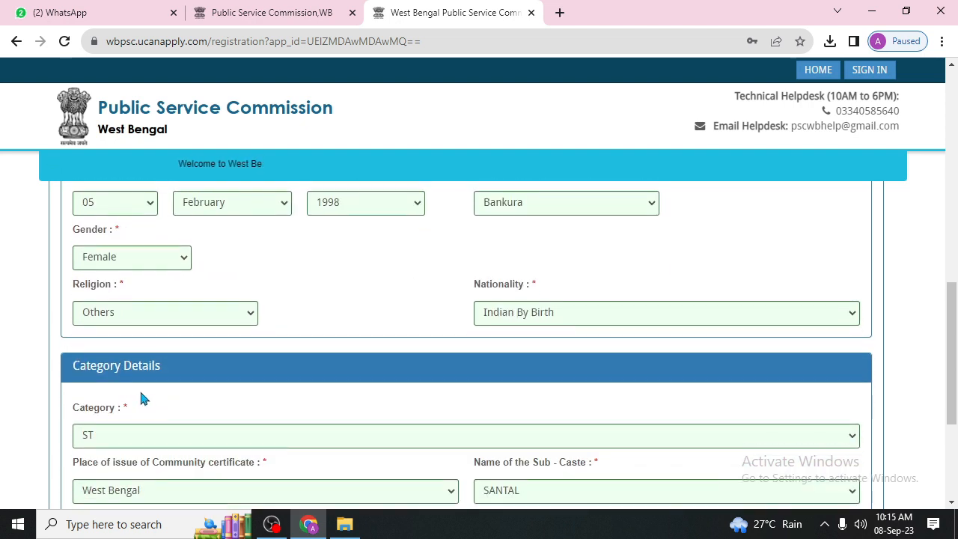
pyautogui.scroll(-3, 371, 350)
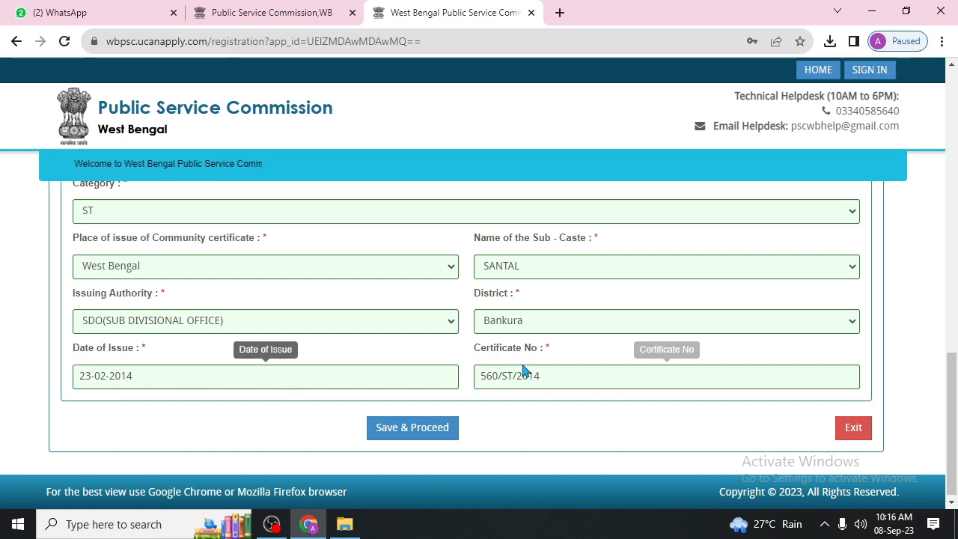
pyautogui.scroll(-1, 523, 367)
pyautogui.click(417, 427)
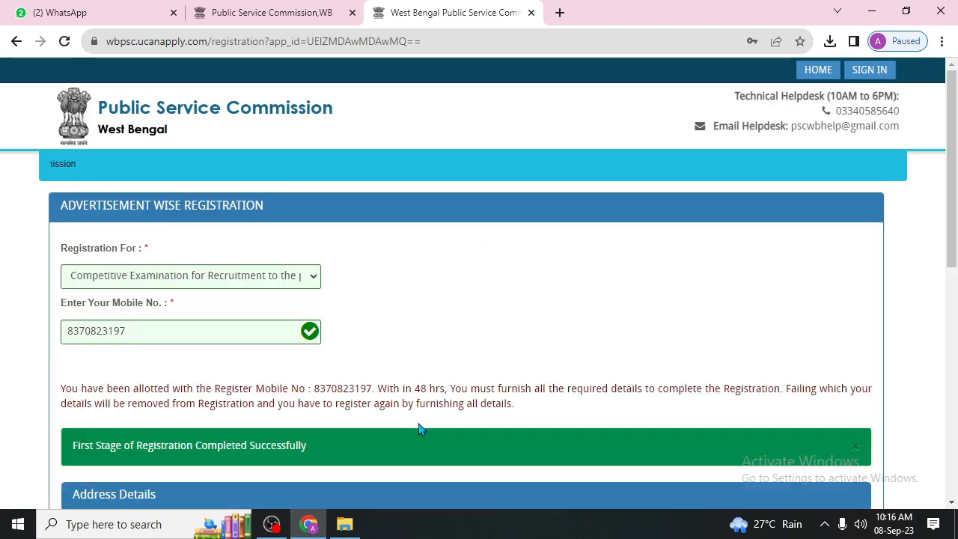
# Enter TILABANI as address line 1 of the address for communication
pyautogui.scroll(-3, 403, 352)
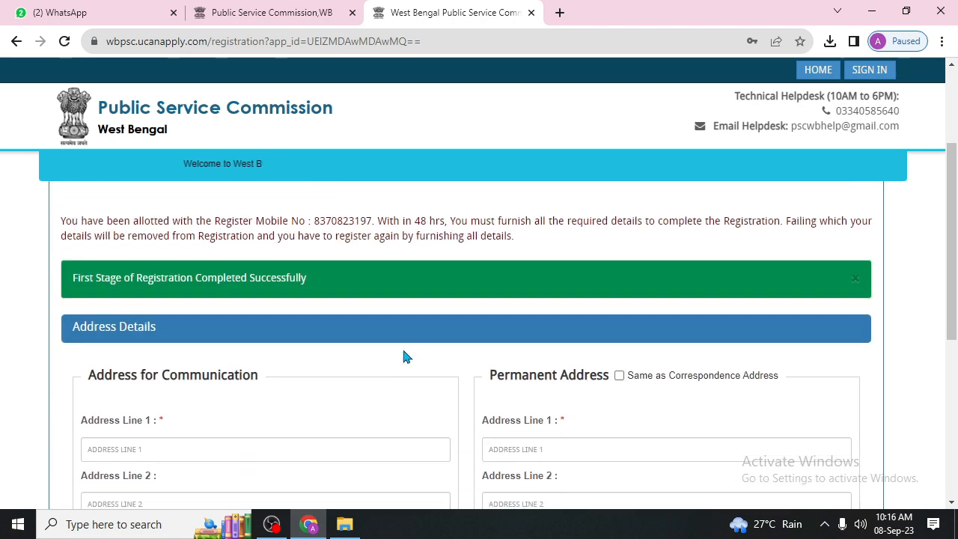
pyautogui.scroll(3, 403, 352)
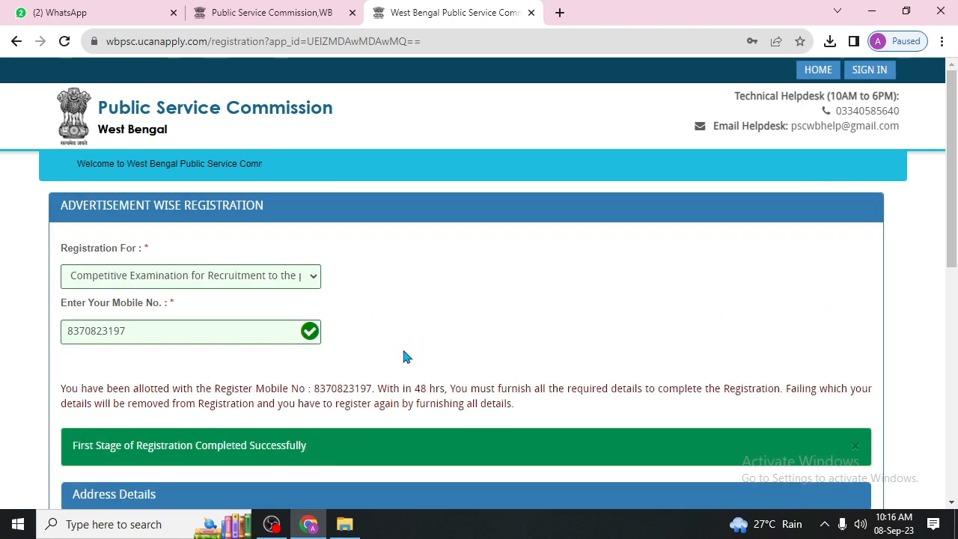
pyautogui.scroll(-2, 402, 356)
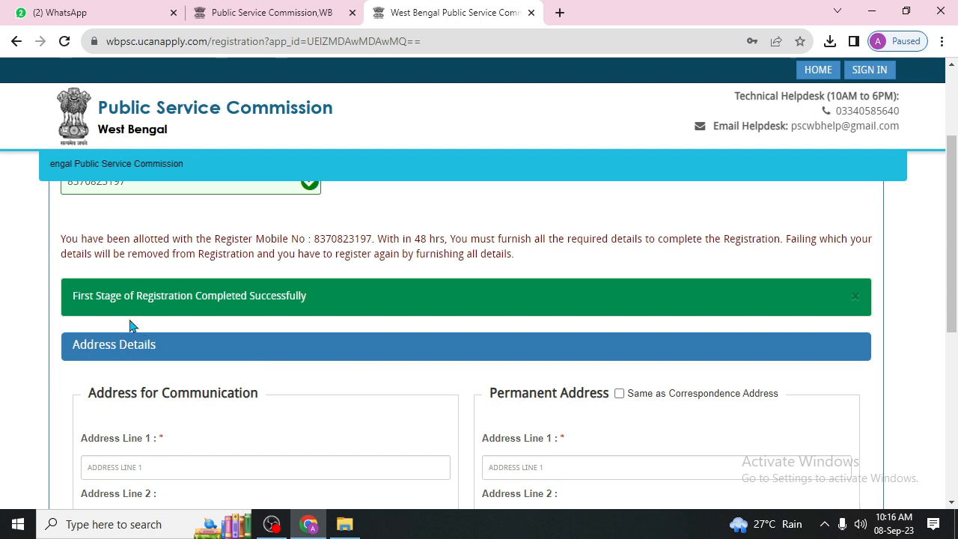
pyautogui.scroll(-3, 281, 322)
pyautogui.scroll(1, 282, 323)
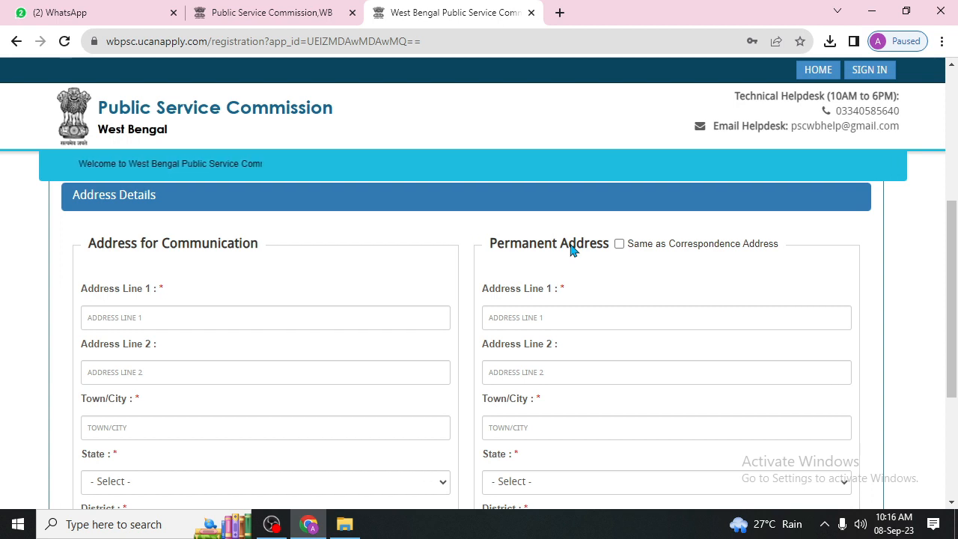
pyautogui.scroll(-1, 159, 305)
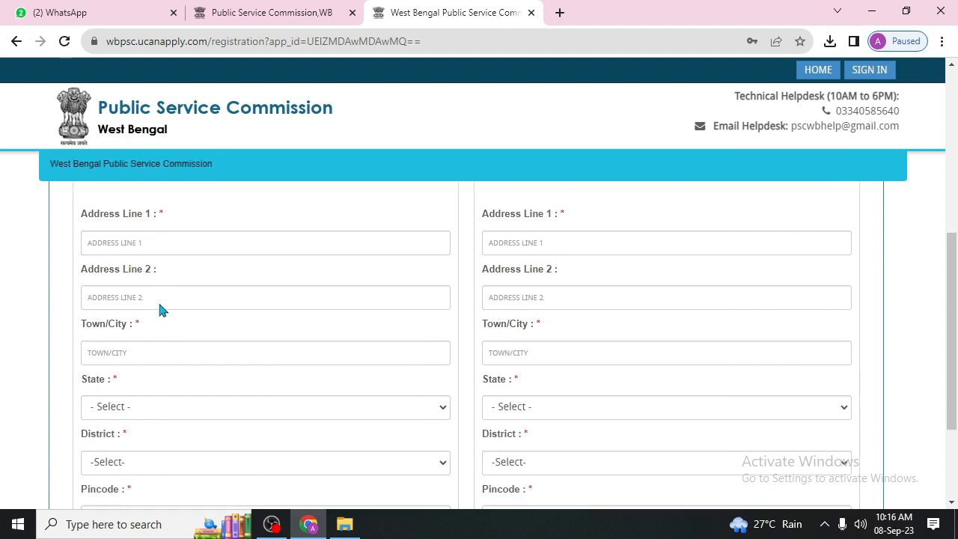
pyautogui.click(168, 246)
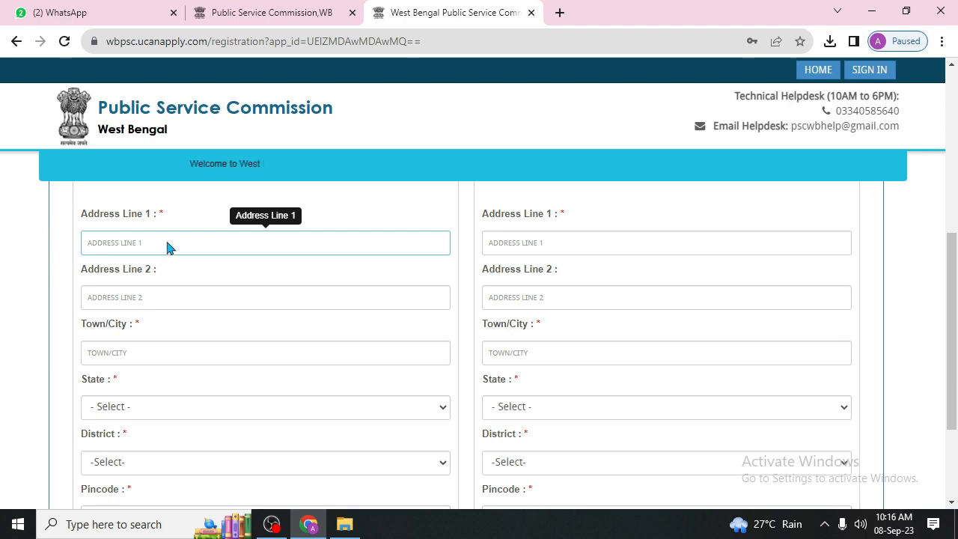
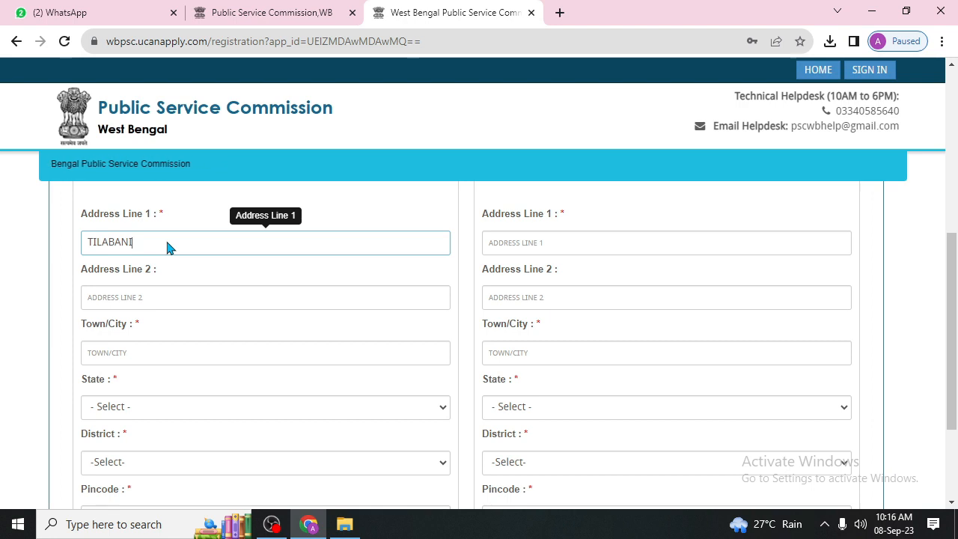
pyautogui.press('Left')
pyautogui.press('Left')
pyautogui.press('Left')
pyautogui.press('Left')
pyautogui.press('Left')
pyautogui.press('Left')
pyautogui.press('Left')
pyautogui.press('Left')
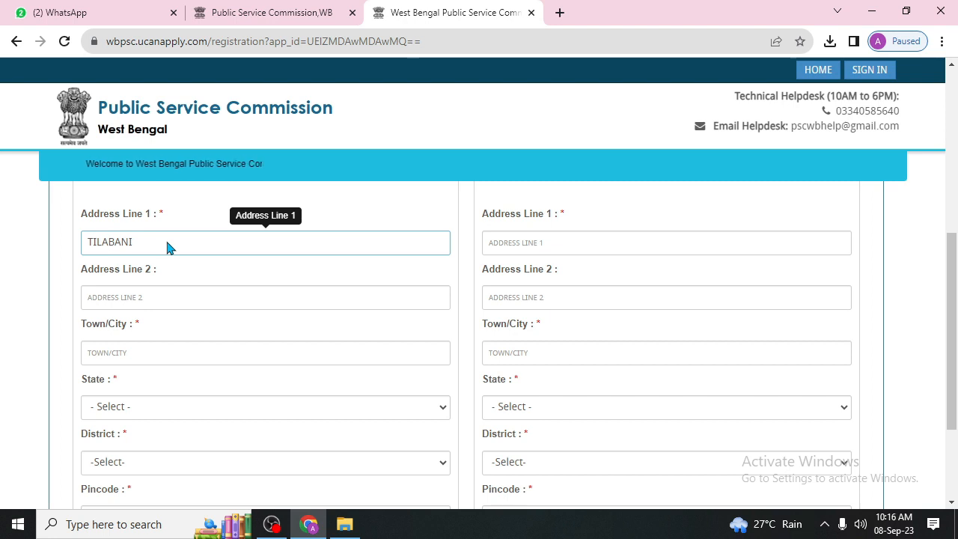
pyautogui.press('Right')
pyautogui.press('Right')
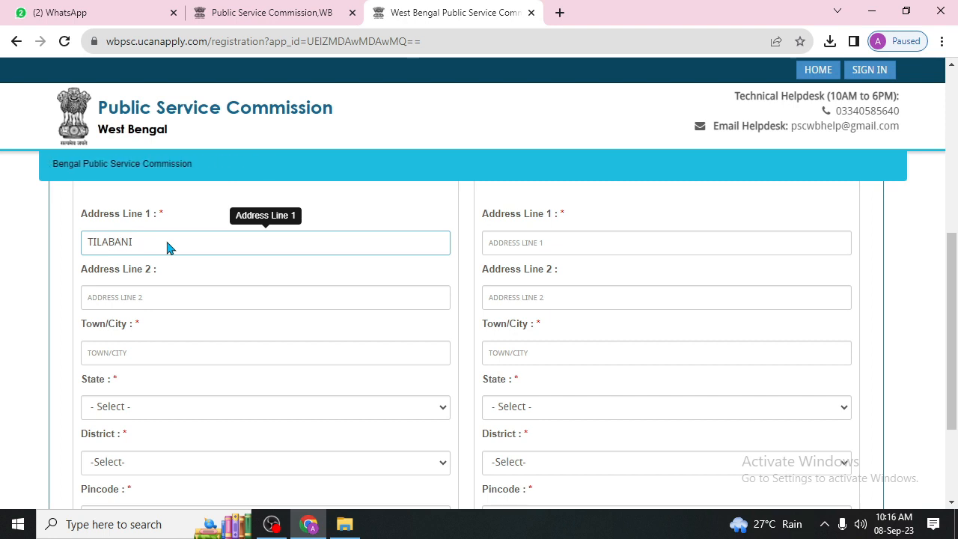
pyautogui.press('Tab')
pyautogui.press('Tab')
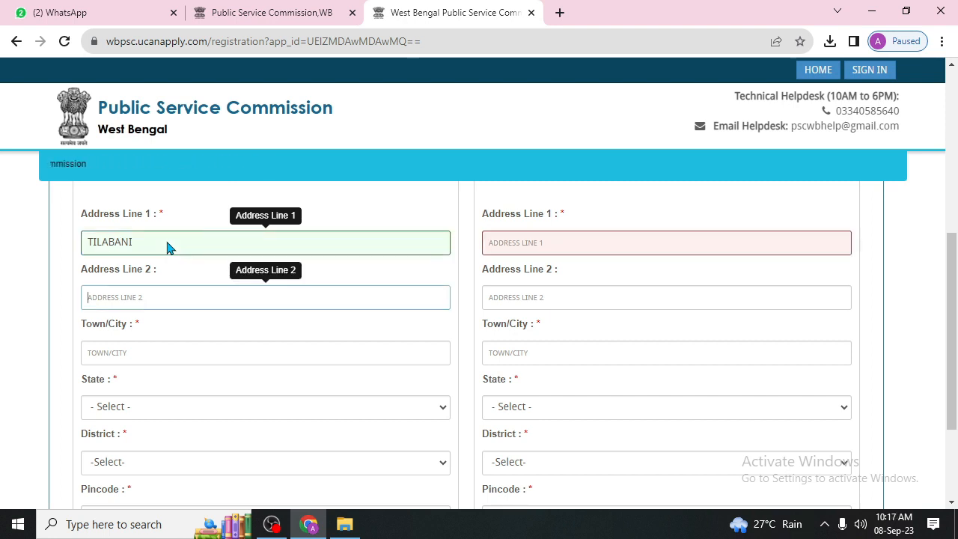
# Set the communication address town/city to BANKURA and the state to West Bengal
pyautogui.click(118, 358)
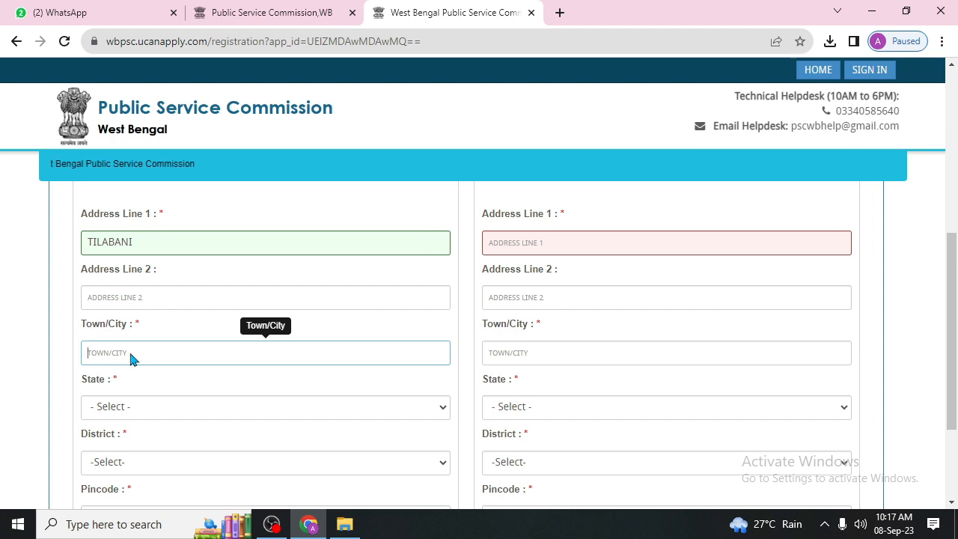
pyautogui.write('BA')
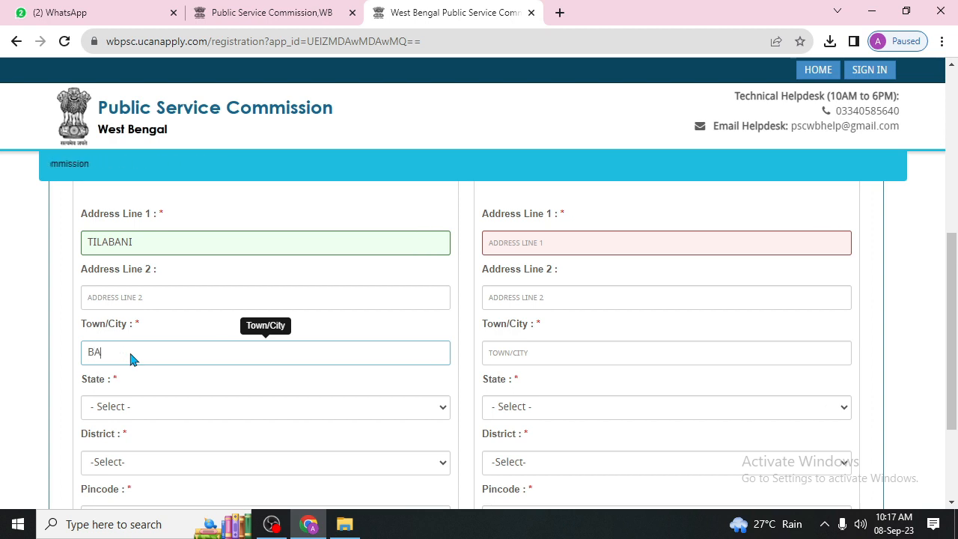
pyautogui.write('NKURA')
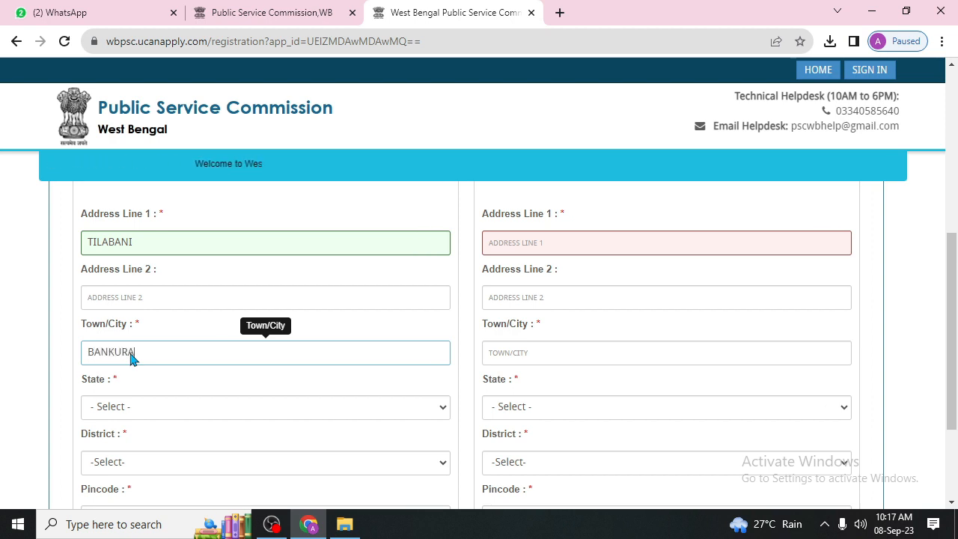
pyautogui.click(147, 406)
pyautogui.scroll(-5, 168, 326)
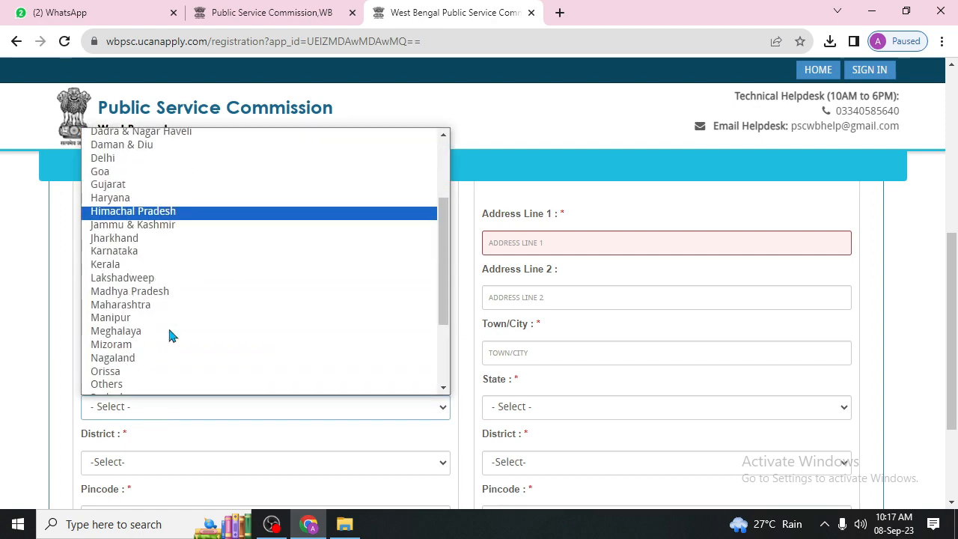
pyautogui.scroll(3, 167, 333)
pyautogui.scroll(-2, 168, 329)
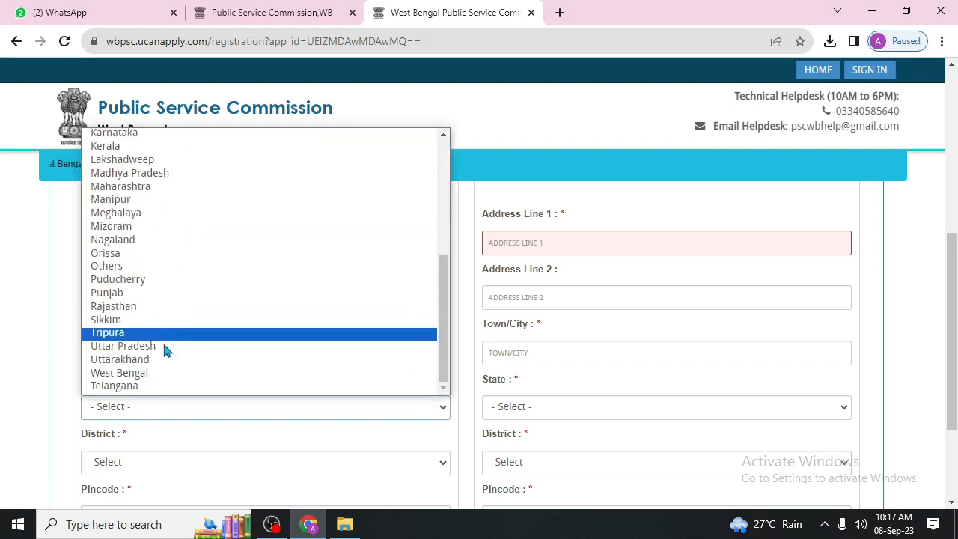
pyautogui.click(156, 371)
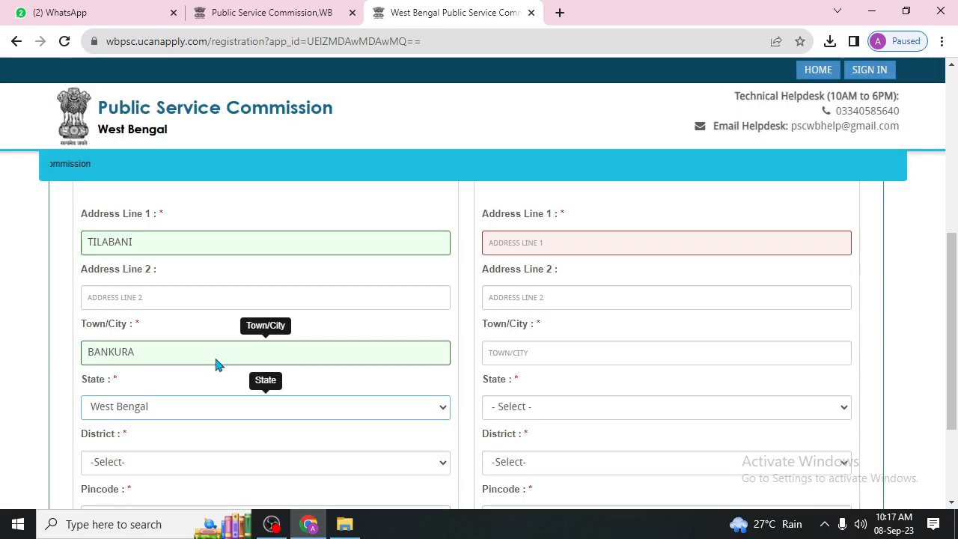
# Select Bankura as the communication address district
pyautogui.scroll(-1, 226, 355)
pyautogui.scroll(-3, 226, 356)
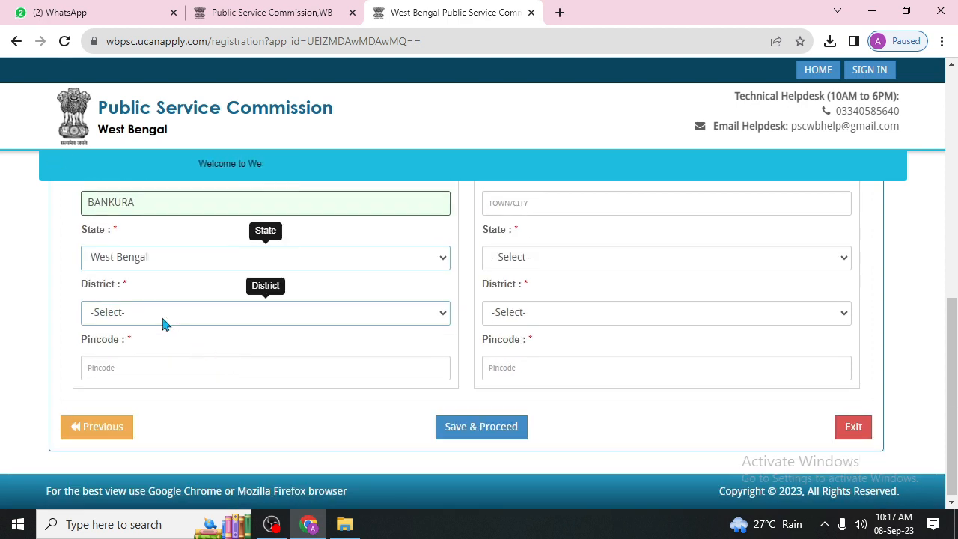
pyautogui.click(161, 314)
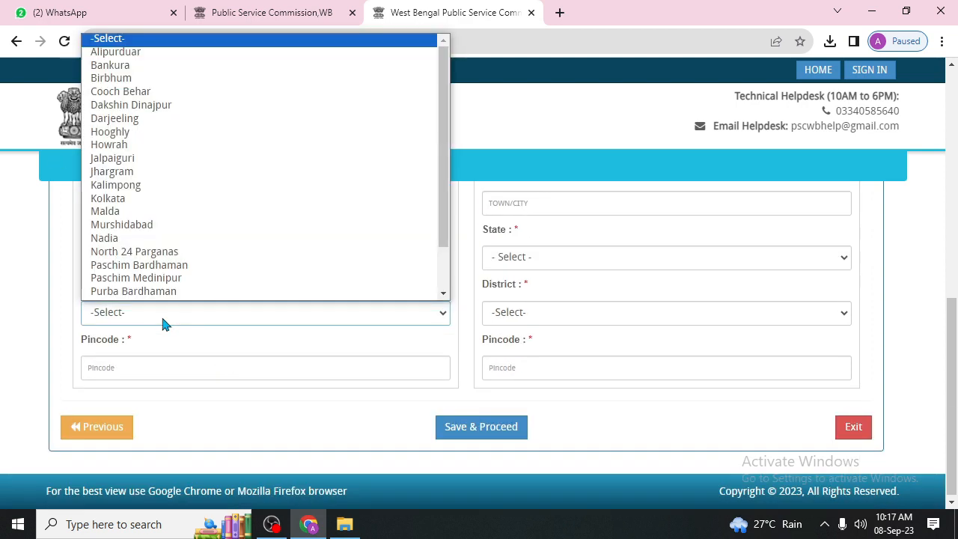
pyautogui.click(183, 67)
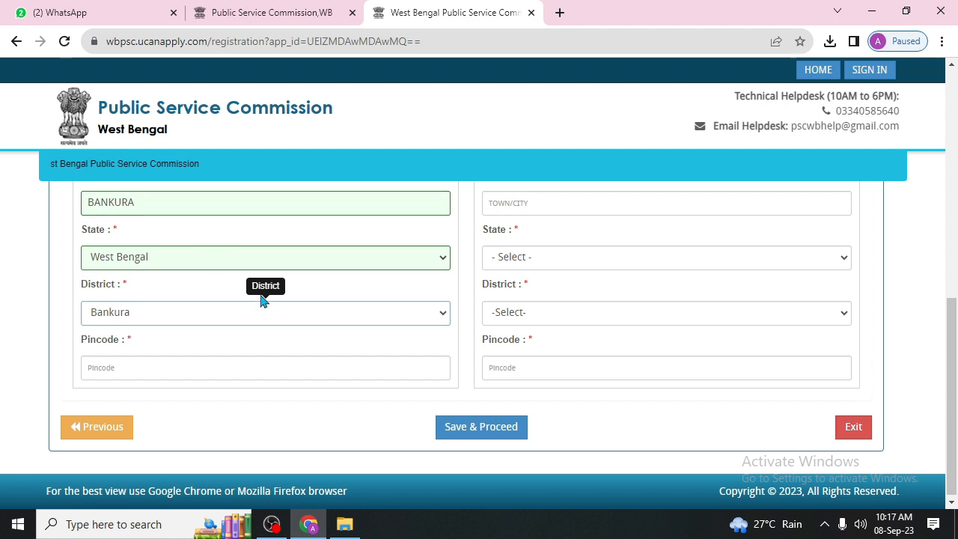
# Enter the communication address pincode
pyautogui.click(199, 365)
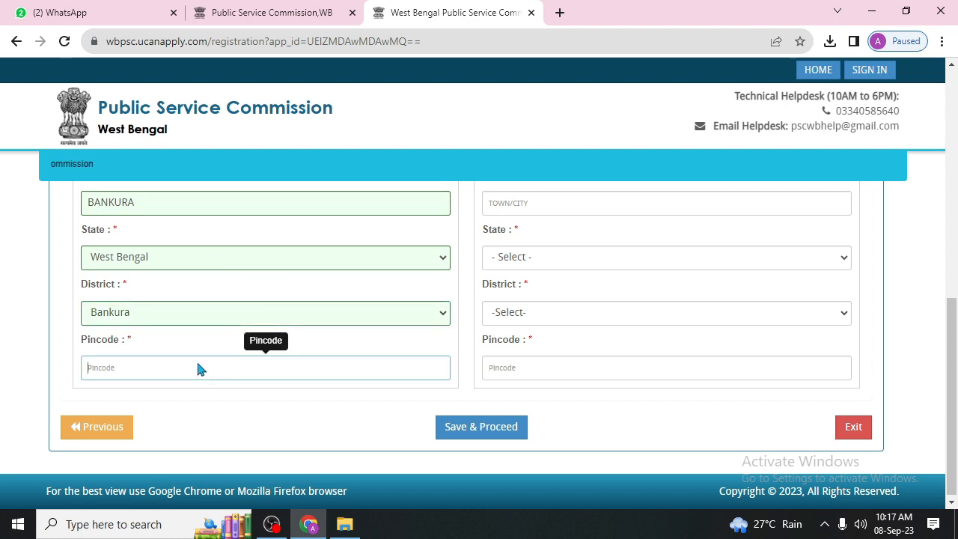
pyautogui.write('221135')
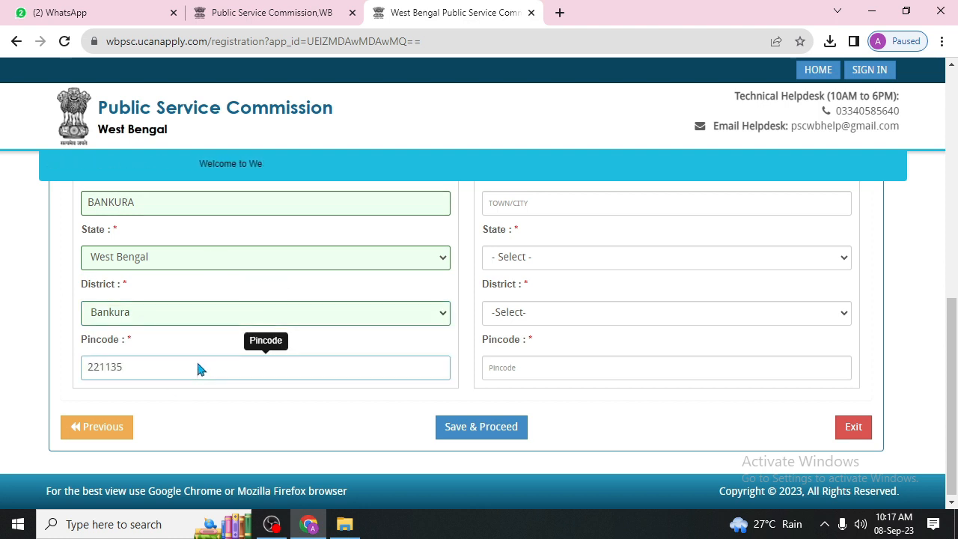
pyautogui.press('BackSpace')
pyautogui.press('BackSpace')
pyautogui.press('BackSpace')
pyautogui.press('BackSpace')
pyautogui.press('BackSpace')
pyautogui.press('BackSpace')
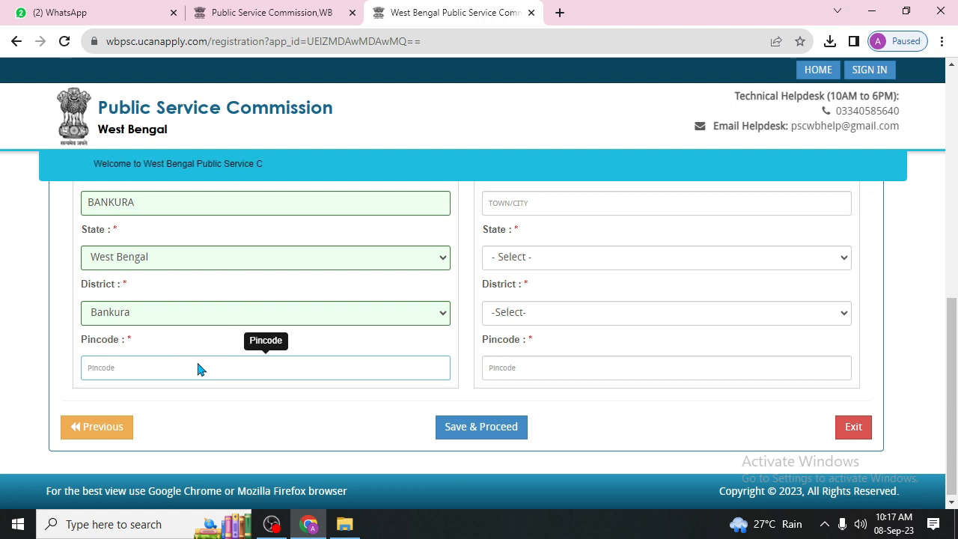
pyautogui.write('722135')
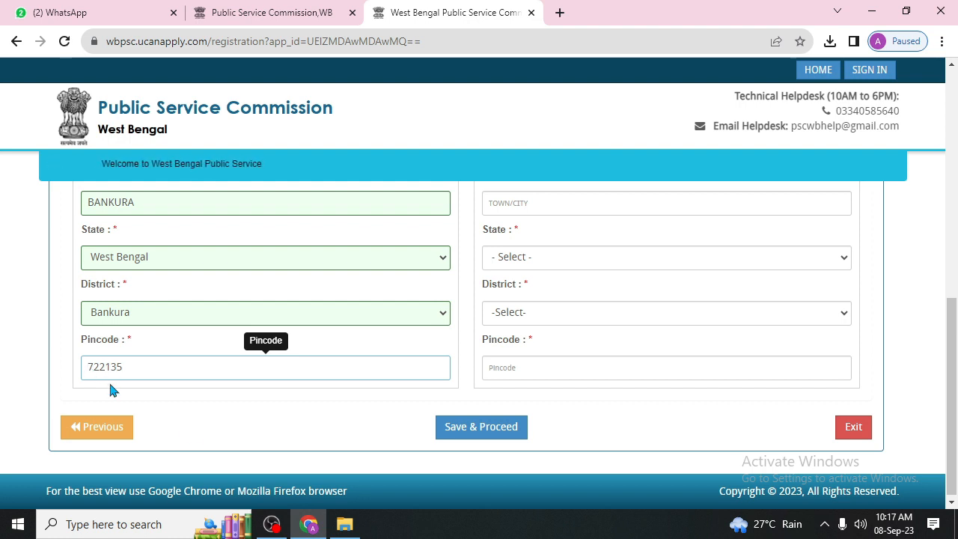
# Make the permanent address the same as the correspondence address
pyautogui.click(481, 426)
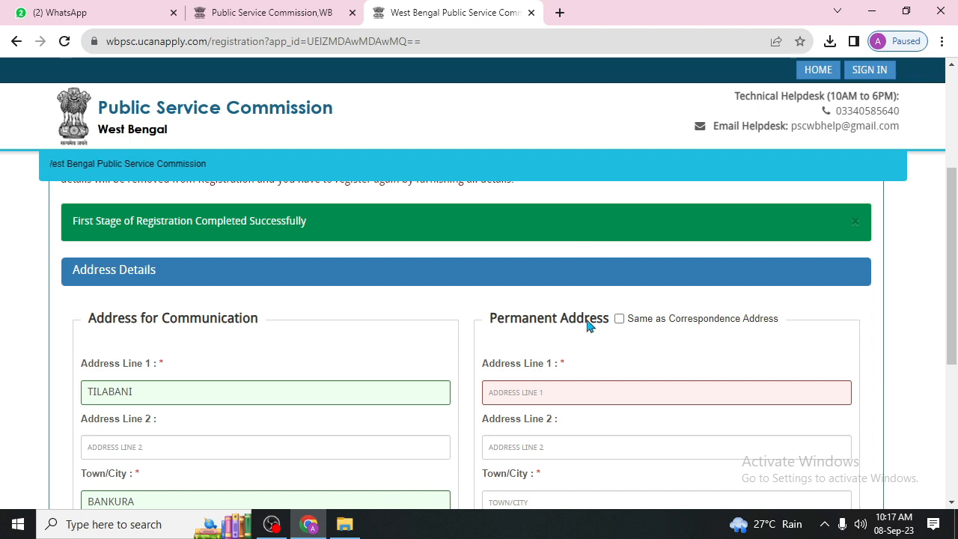
pyautogui.click(618, 318)
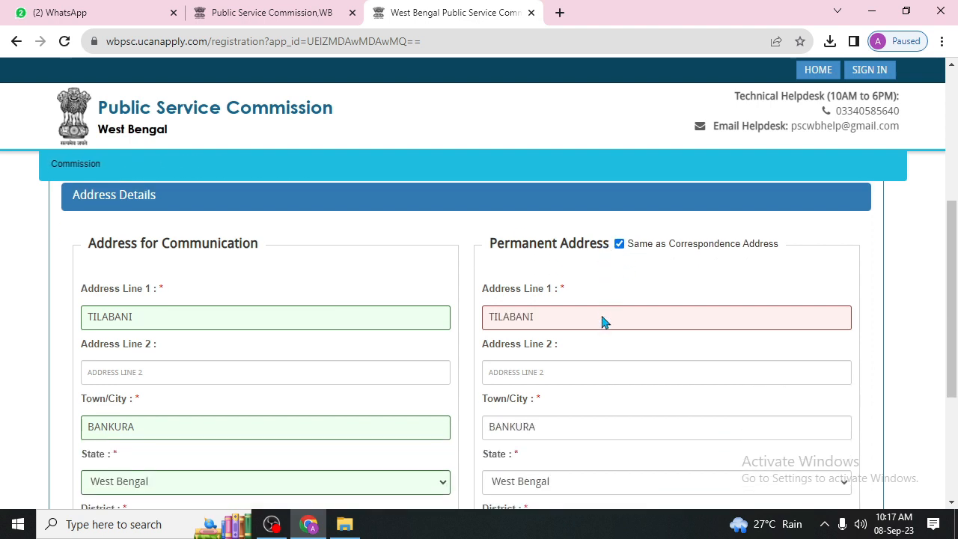
pyautogui.scroll(-2, 604, 321)
pyautogui.scroll(2, 604, 320)
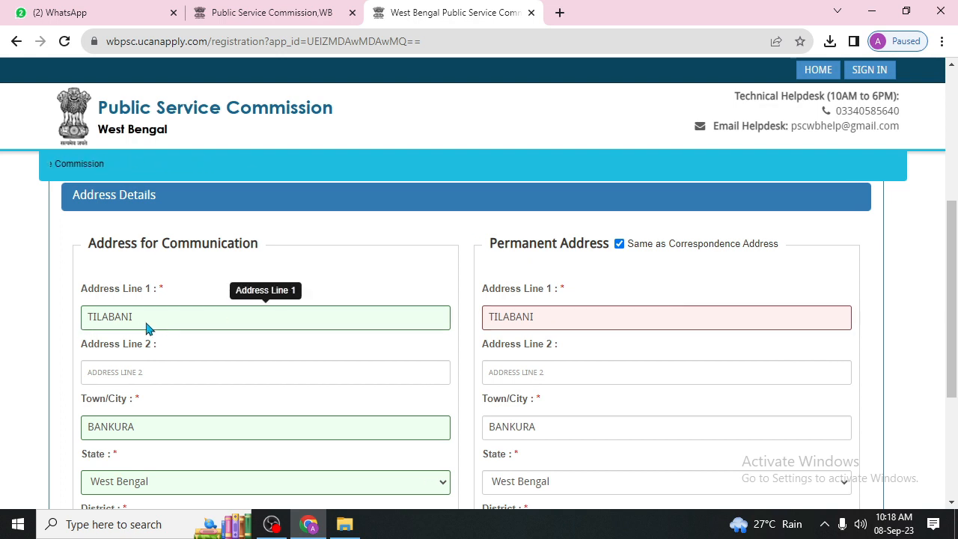
pyautogui.scroll(-1, 229, 334)
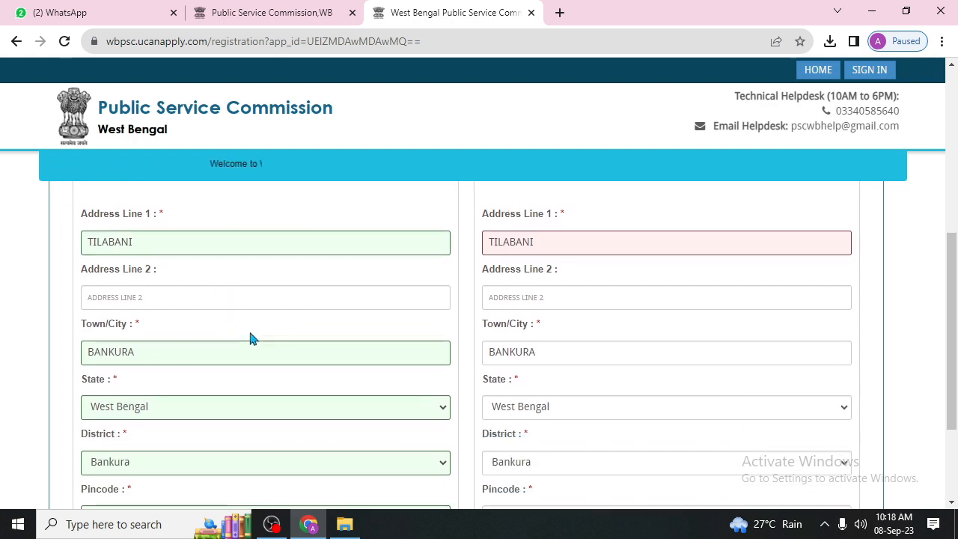
pyautogui.scroll(-1, 252, 337)
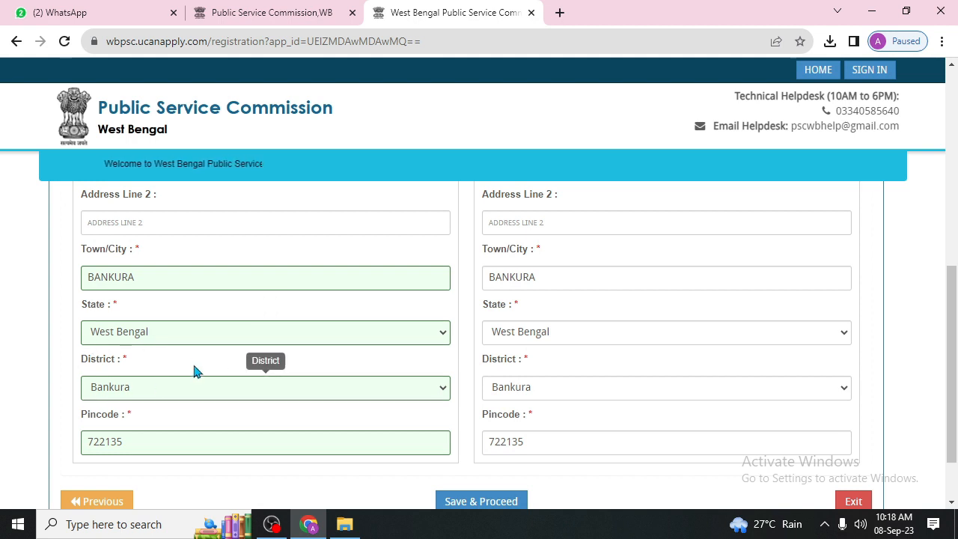
pyautogui.scroll(-1, 325, 369)
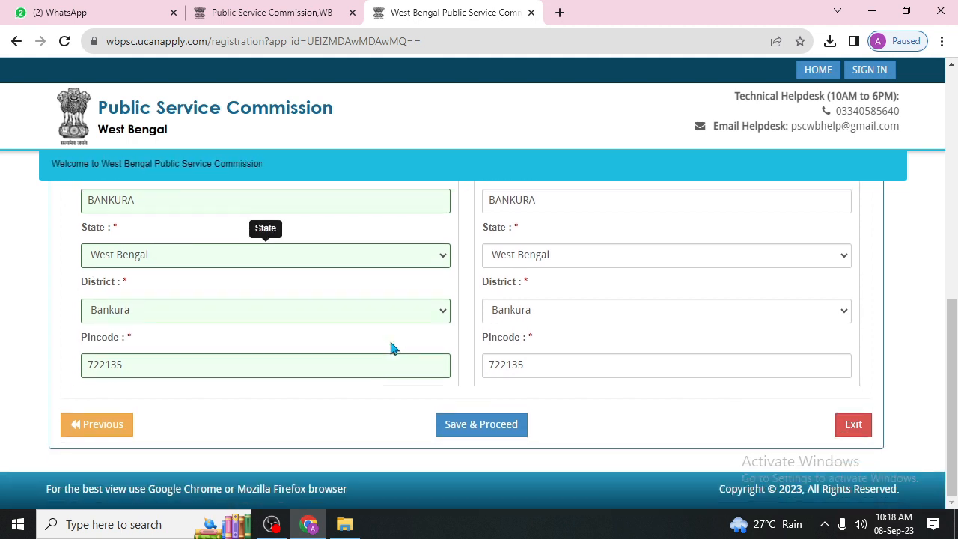
# Save the address details and proceed, saving the browser login but declining to save the address
pyautogui.click(484, 432)
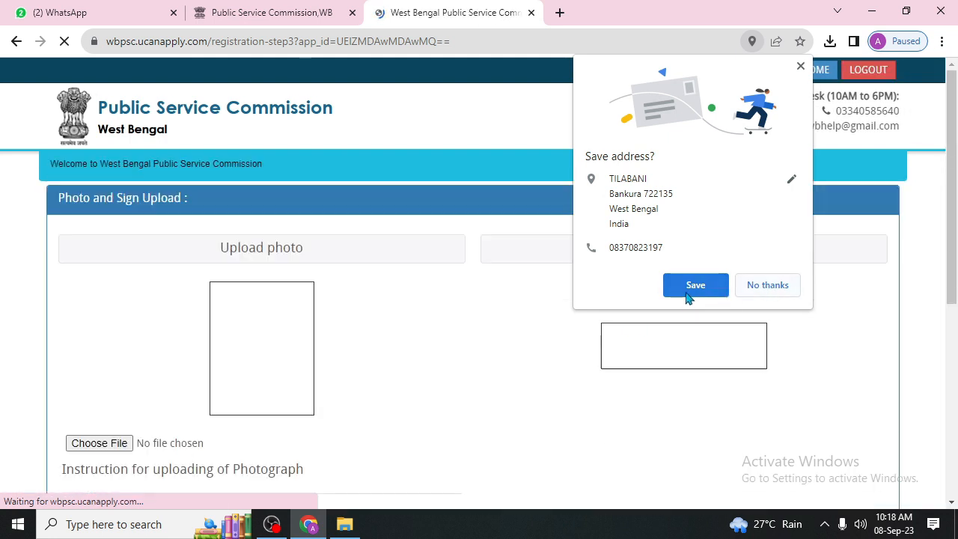
pyautogui.click(768, 285)
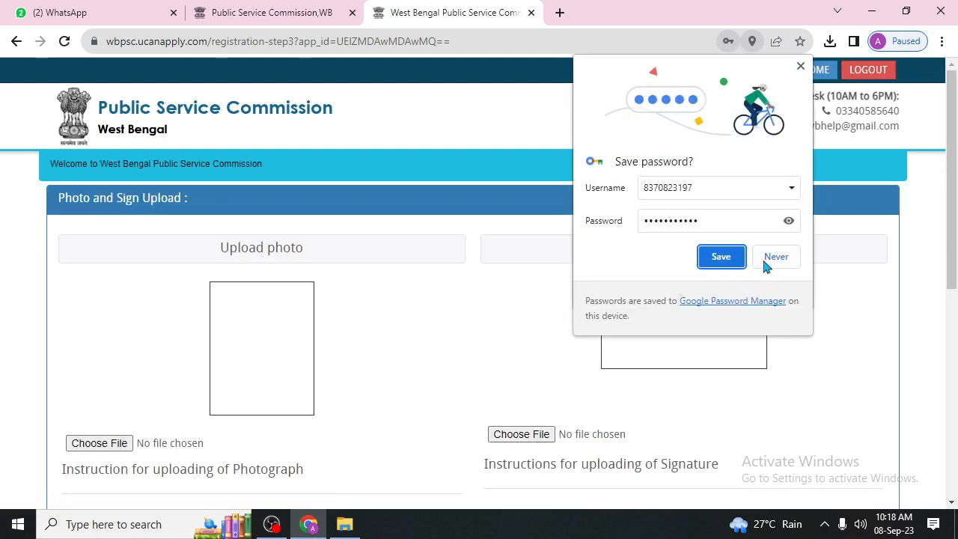
pyautogui.click(788, 220)
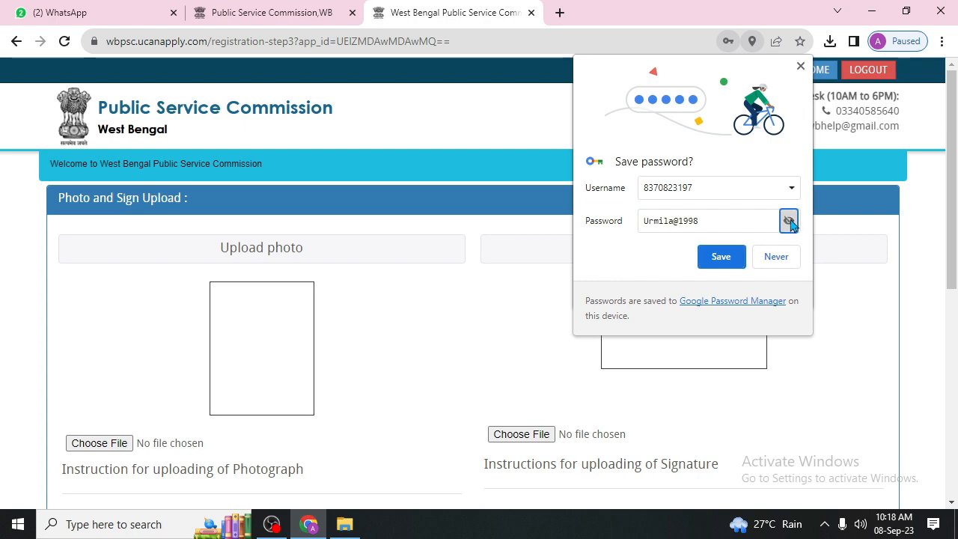
pyautogui.click(723, 262)
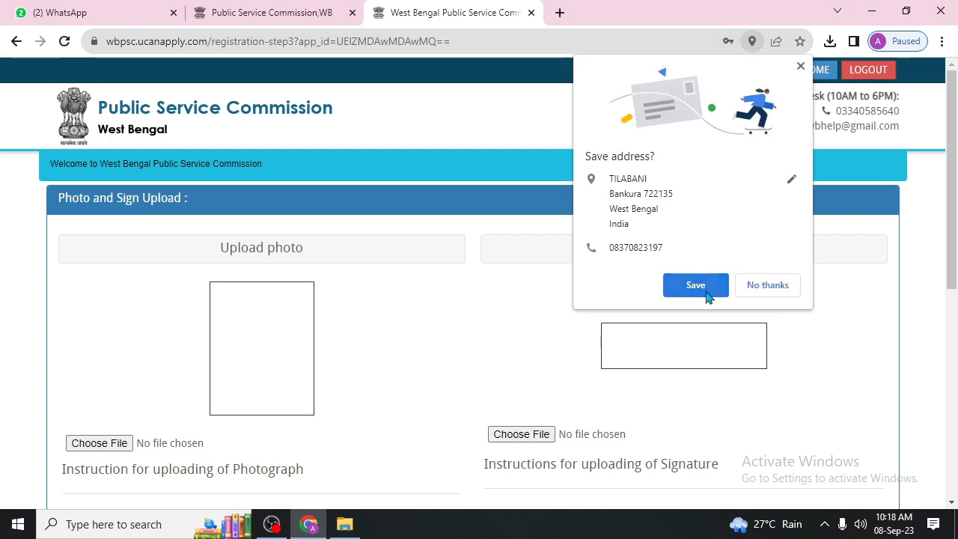
pyautogui.click(769, 284)
# Upload the applicant's photograph and signature images through the file picker
pyautogui.scroll(-2, 446, 328)
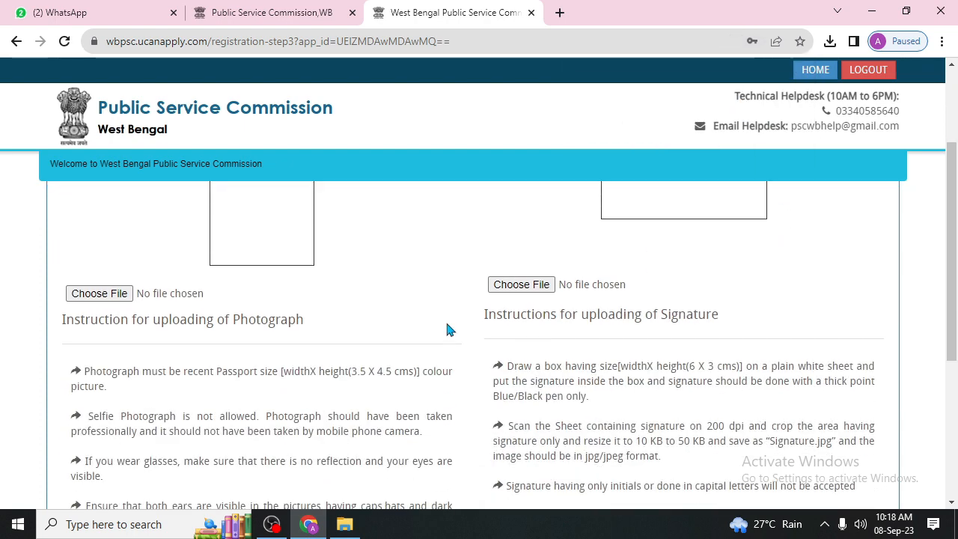
pyautogui.scroll(2, 445, 325)
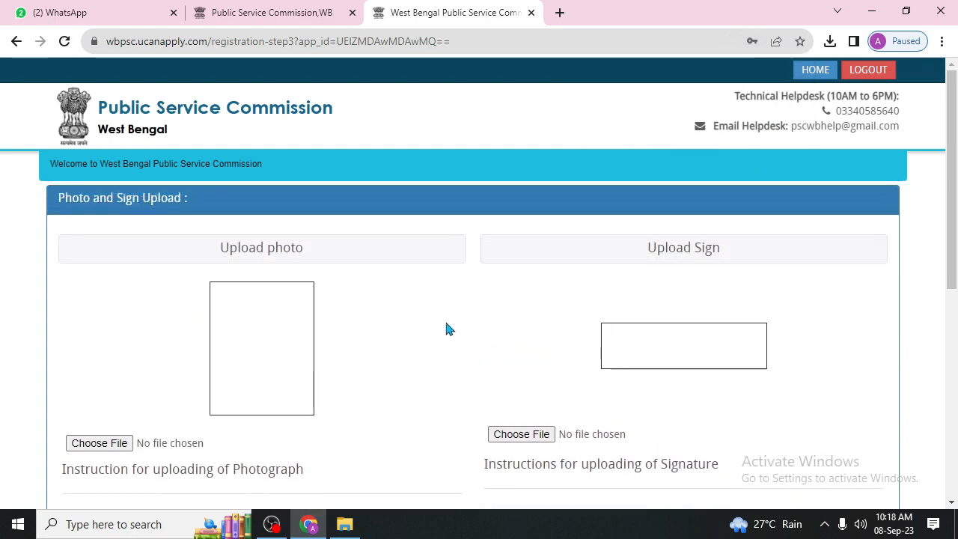
pyautogui.click(109, 443)
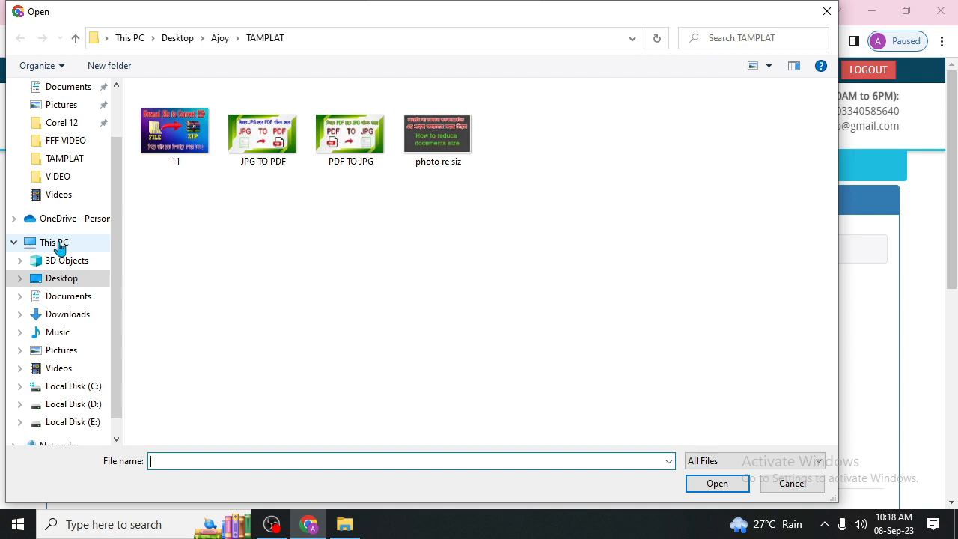
pyautogui.click(66, 317)
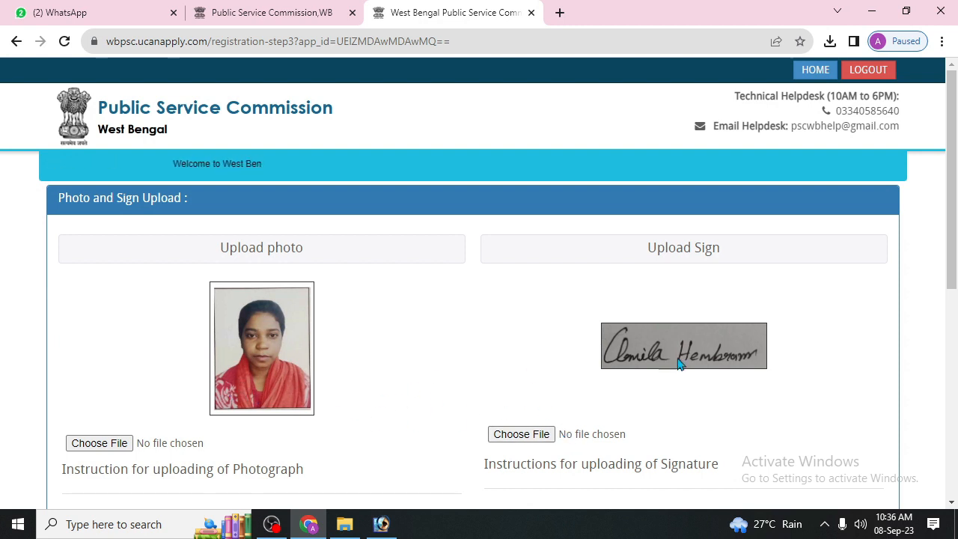
# Save the uploaded photo and signature and proceed to the registration preview
pyautogui.scroll(-2, 506, 349)
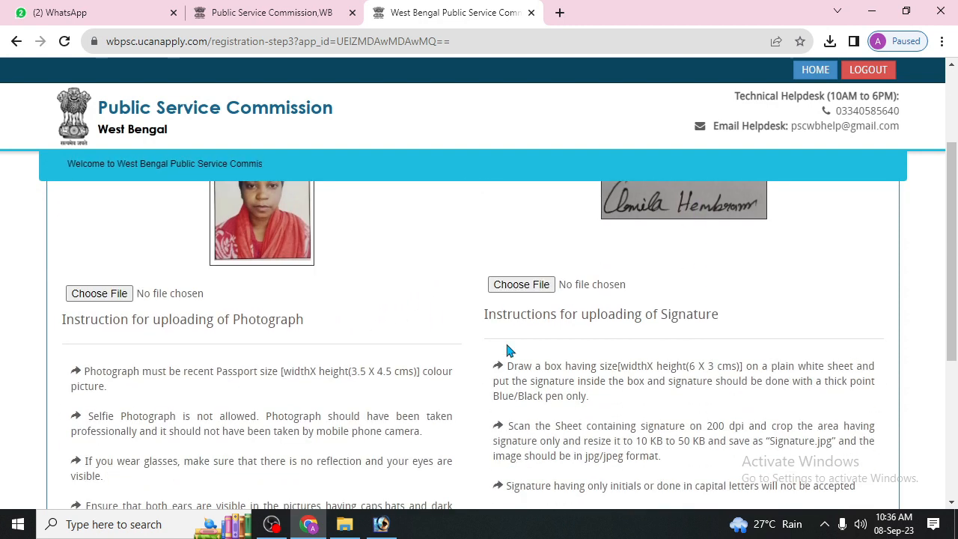
pyautogui.scroll(-4, 507, 349)
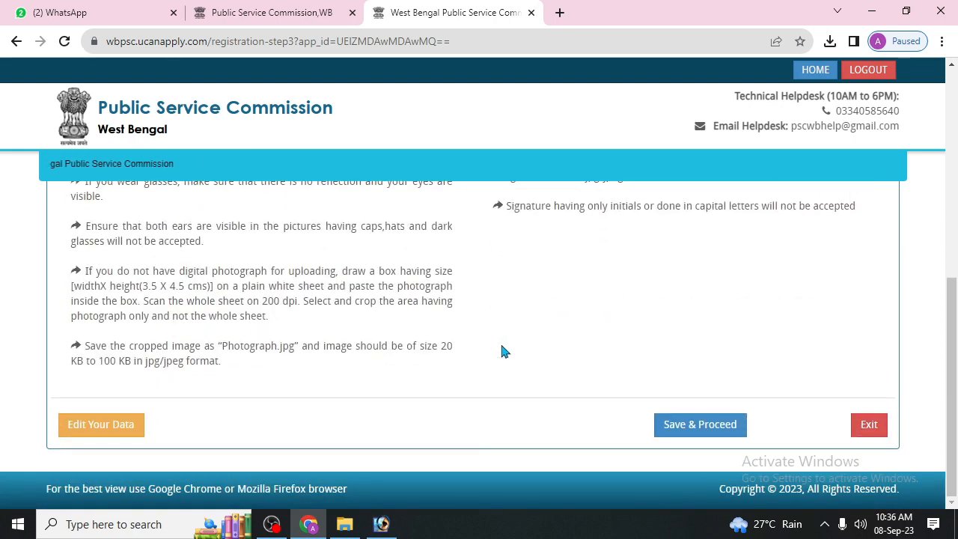
pyautogui.click(706, 431)
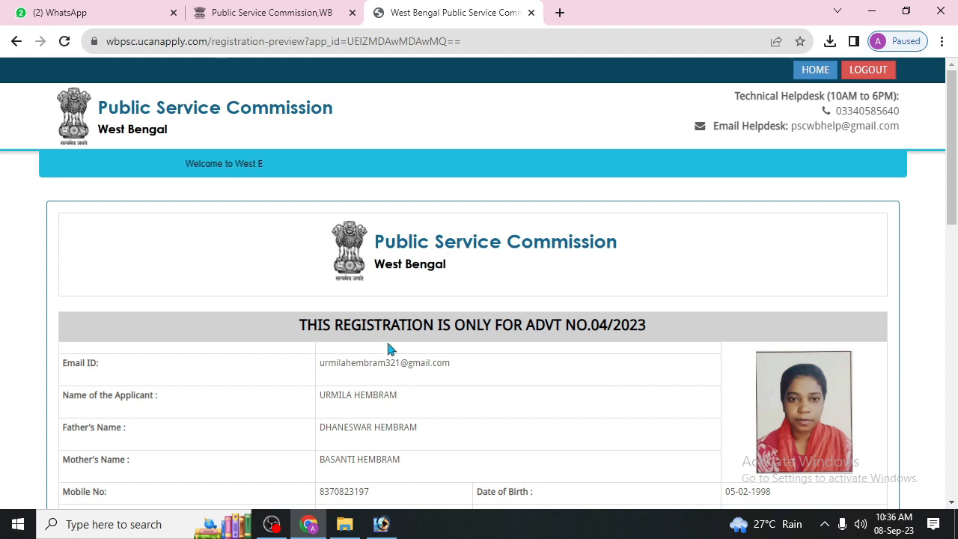
# Accept the declaration on the preview and submit the registration, confirming the information is correct
pyautogui.scroll(-2, 371, 334)
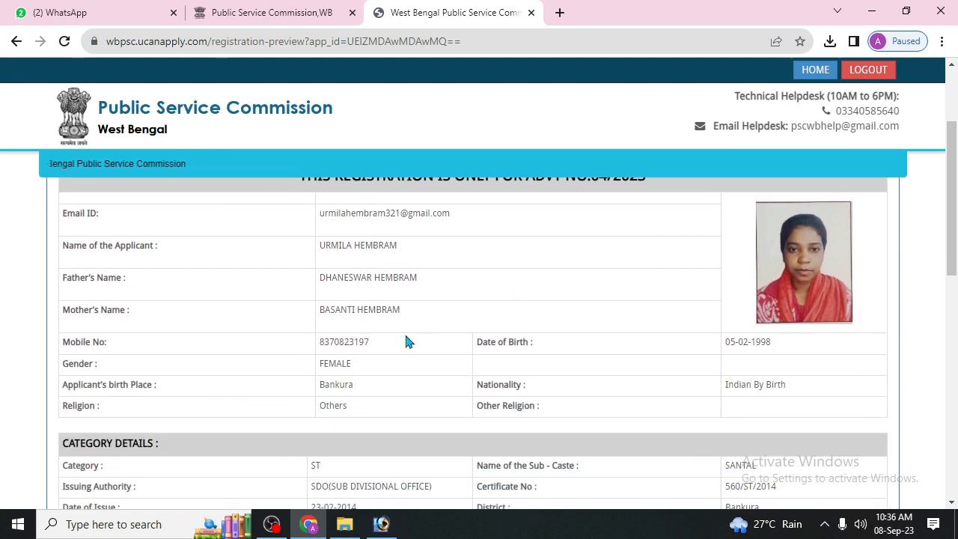
pyautogui.scroll(-2, 406, 339)
pyautogui.scroll(-3, 463, 342)
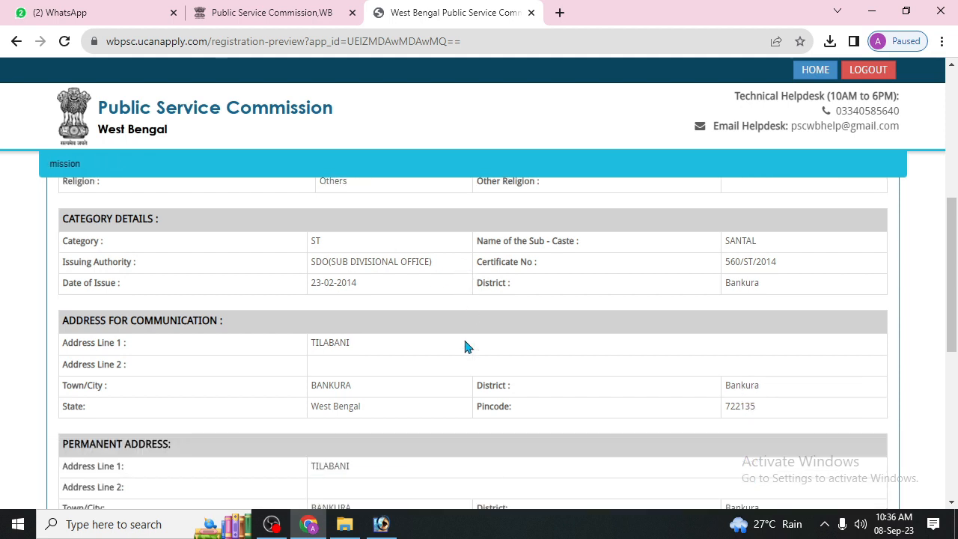
pyautogui.scroll(-2, 410, 362)
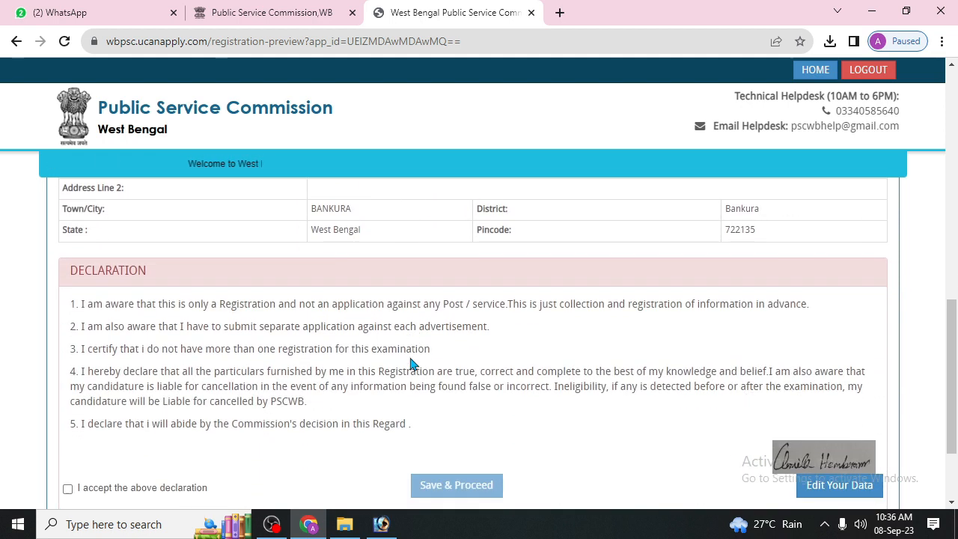
pyautogui.scroll(-2, 489, 368)
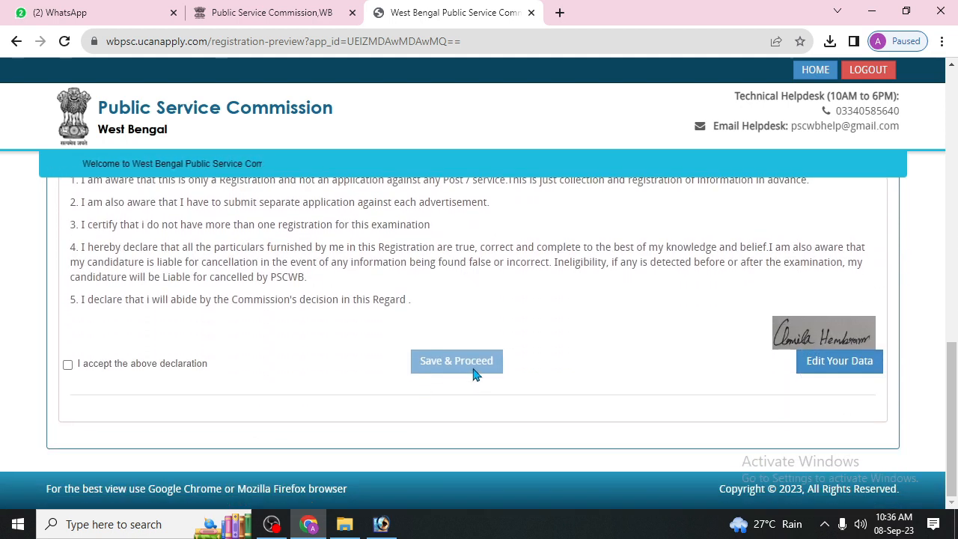
pyautogui.click(78, 367)
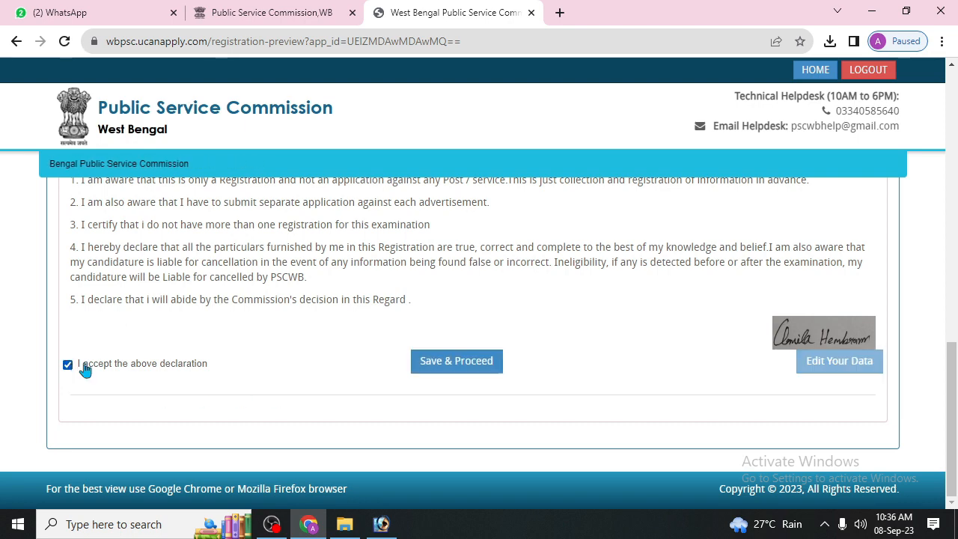
pyautogui.click(462, 368)
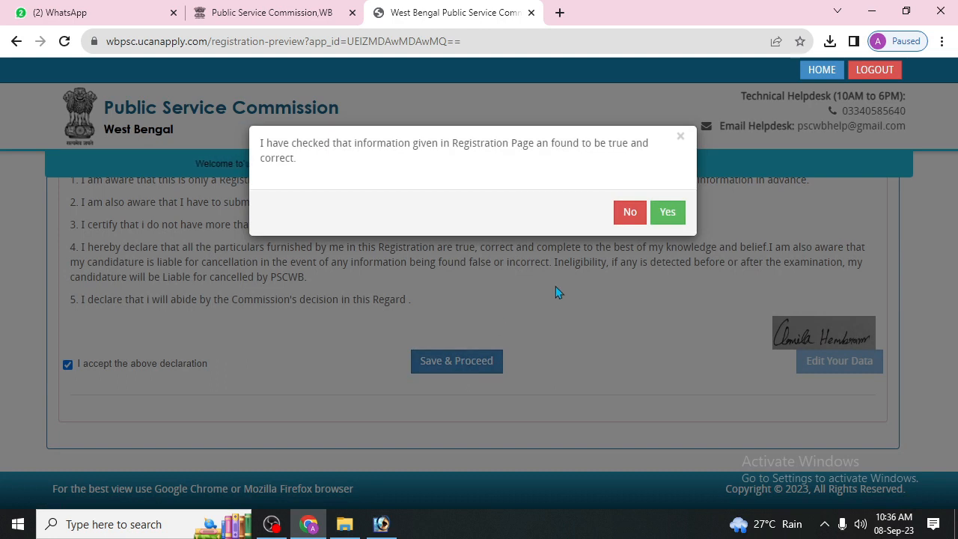
pyautogui.click(668, 214)
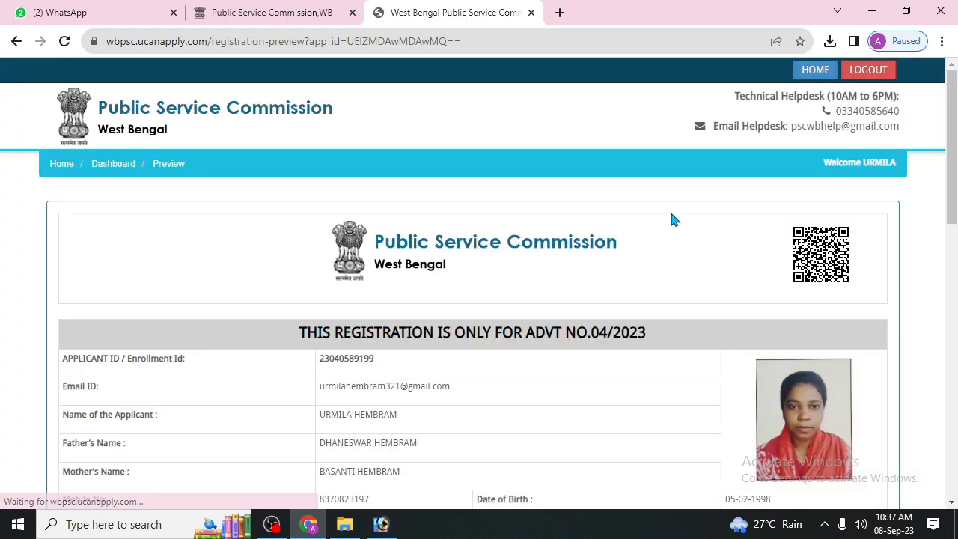
# Open the print view of the completed registration
pyautogui.scroll(-12, 383, 336)
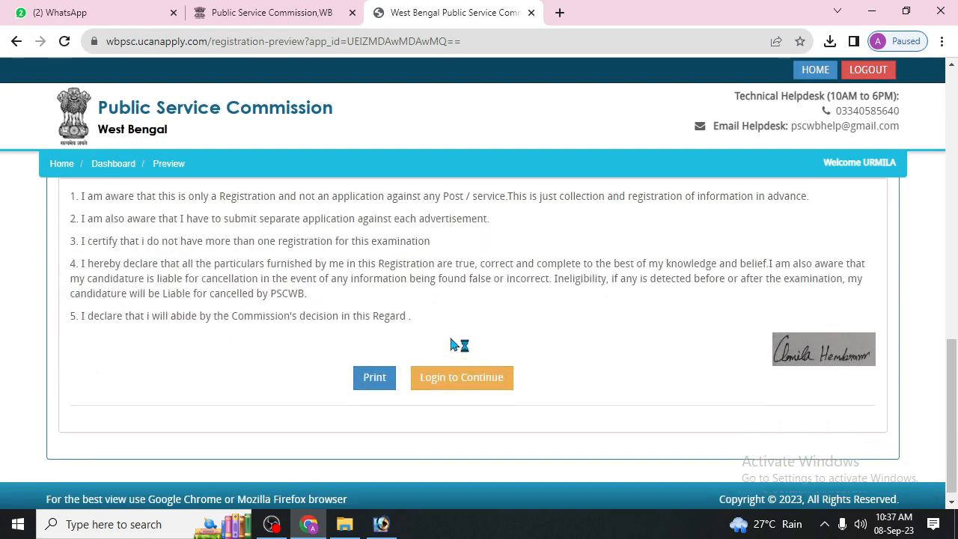
pyautogui.scroll(15, 455, 342)
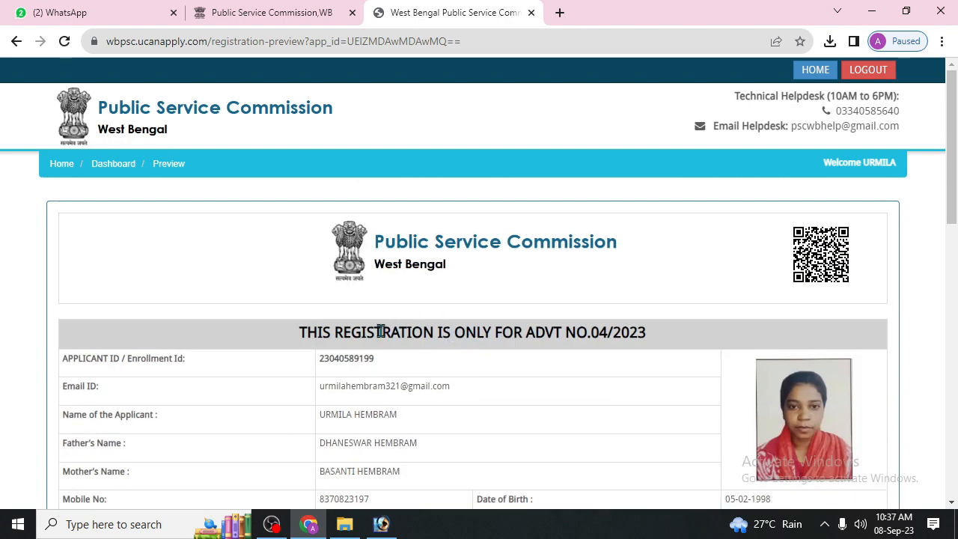
pyautogui.scroll(-15, 426, 322)
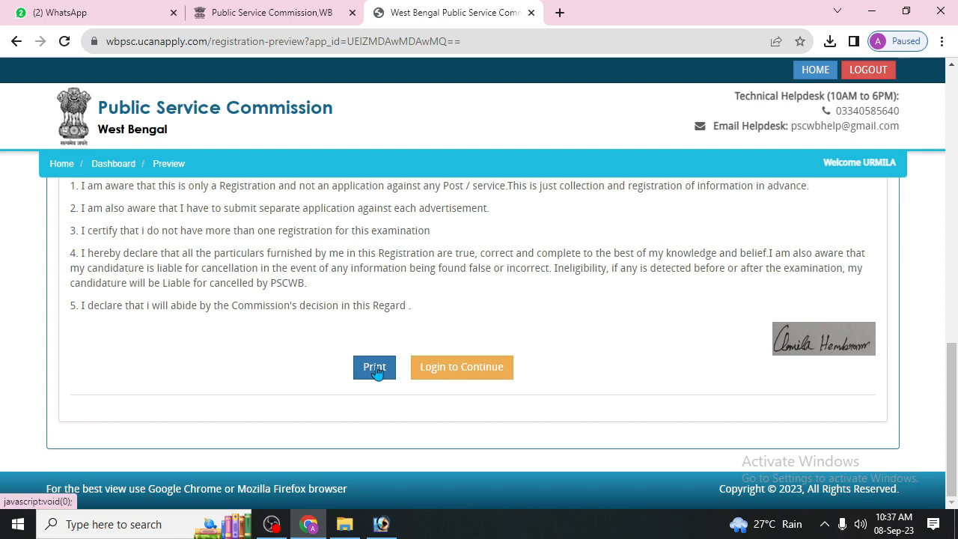
pyautogui.click(374, 367)
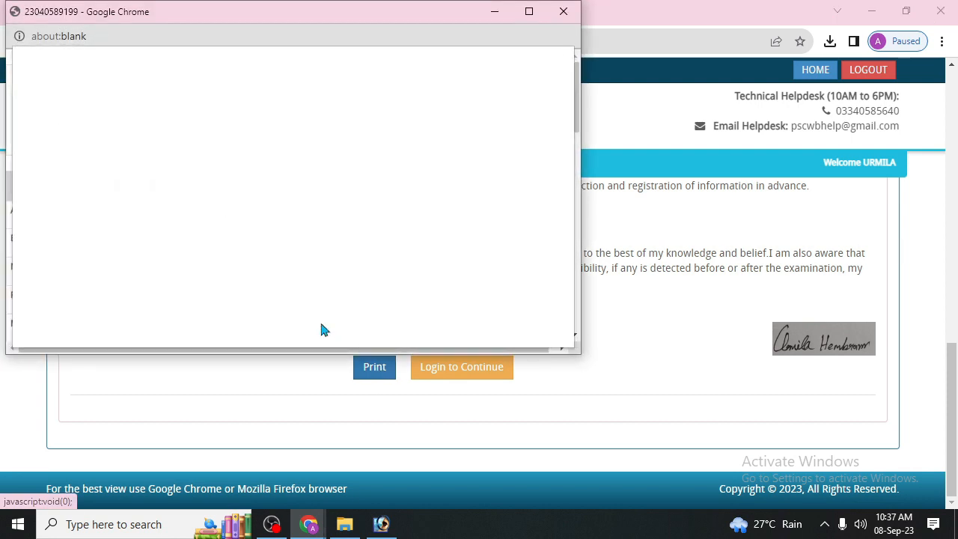